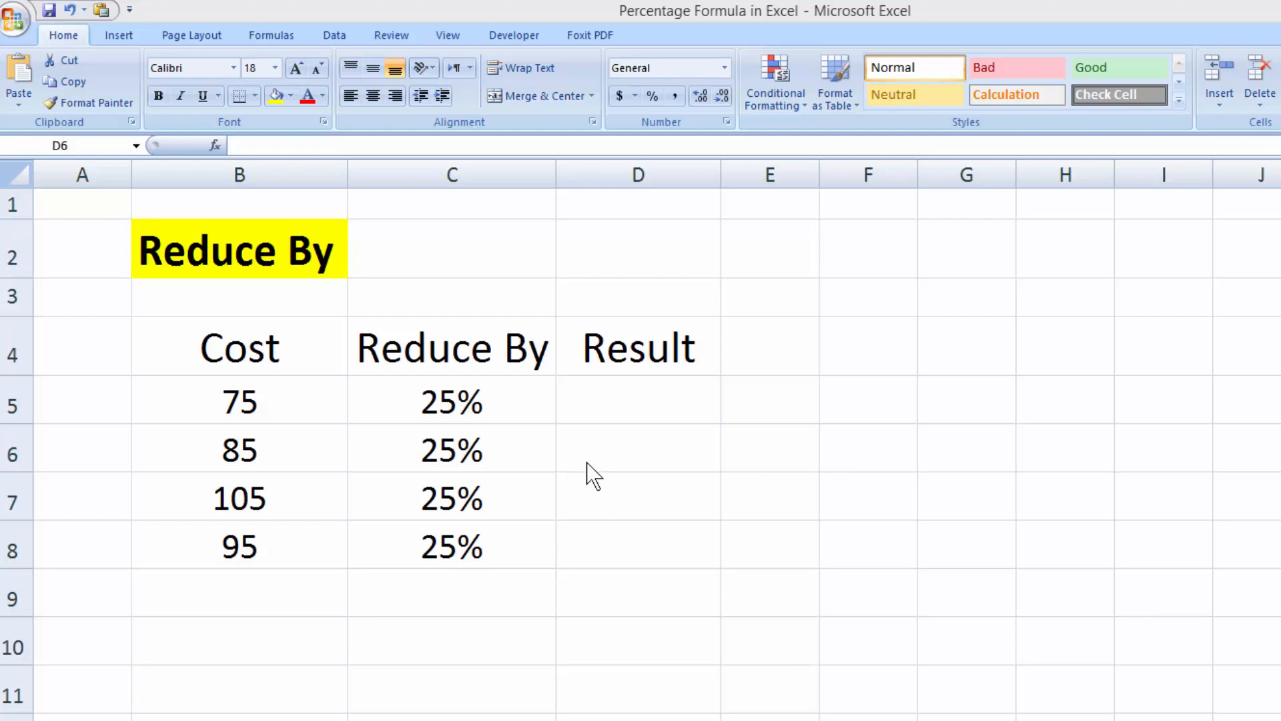
Step: Change the Reduce By percentage in C6, for the cost of 85, to 30%
double_click(452, 459)
left_click(451, 459)
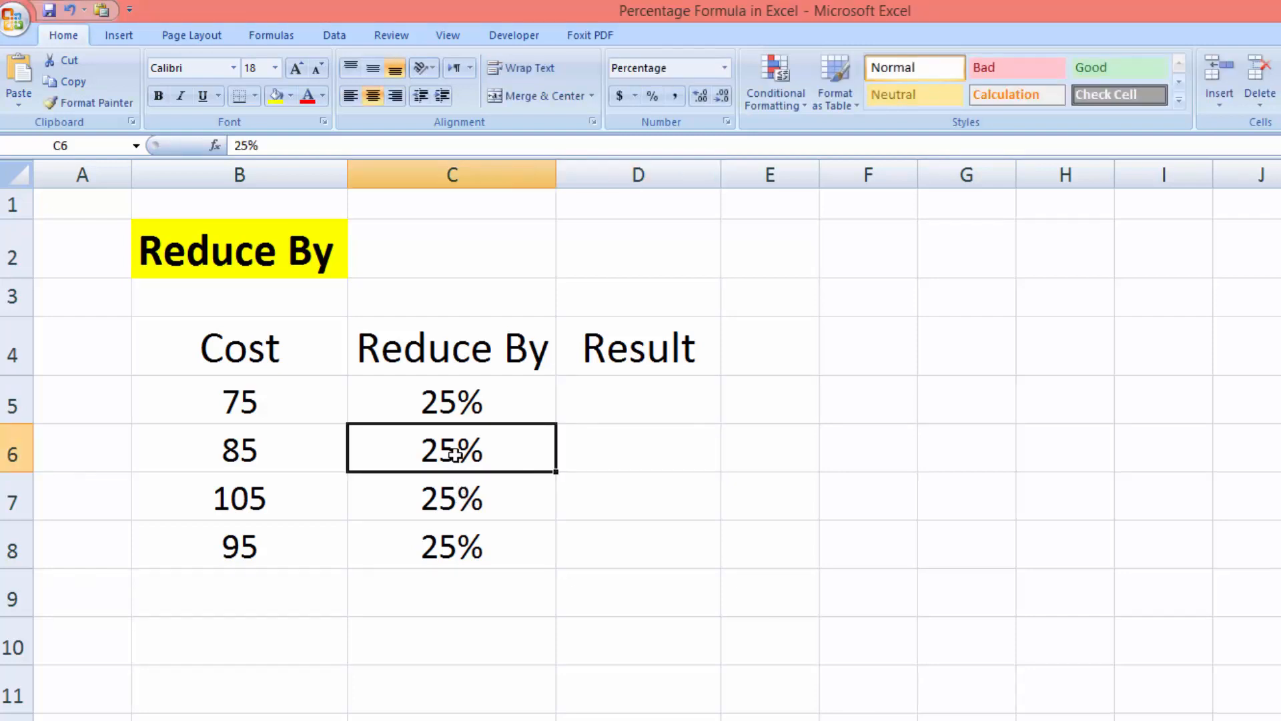
double_click(453, 454)
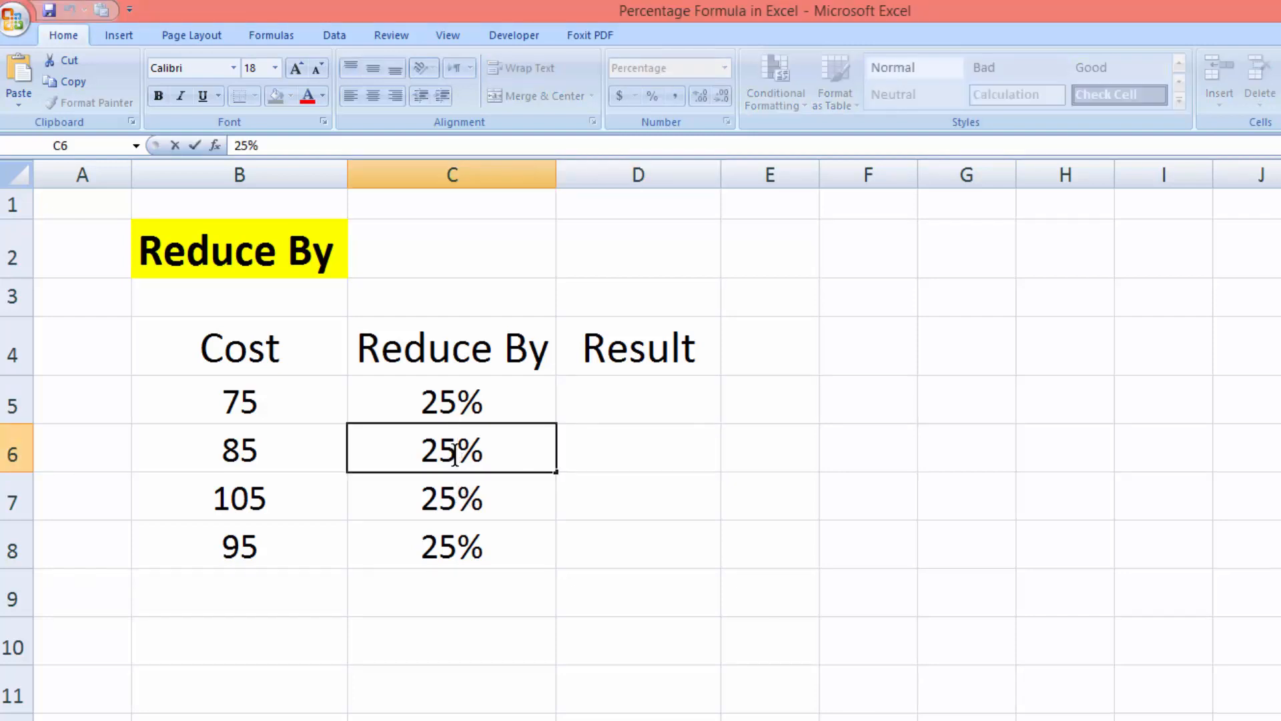
key("BackSpace")
key("BackSpace")
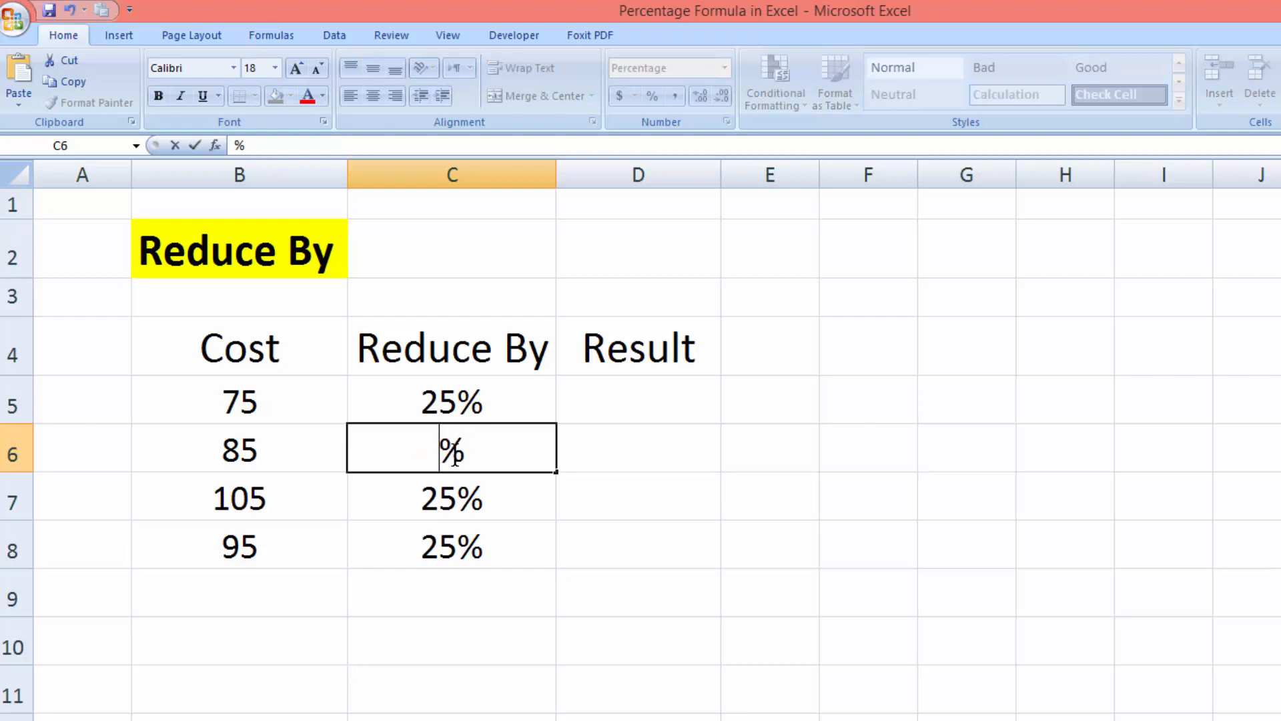
type("30")
key("Tab")
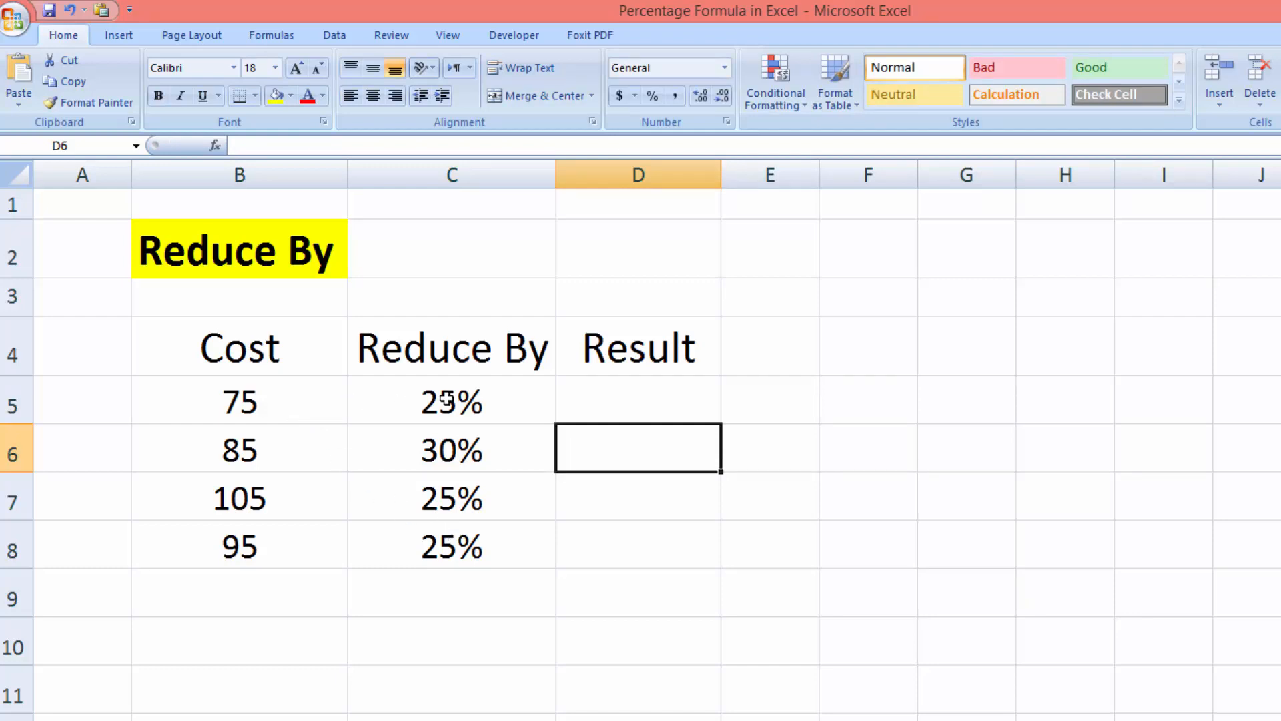
Step: Enter the formula =B5*(1-C5) in D5 and fill it down the Result column
left_click(584, 398)
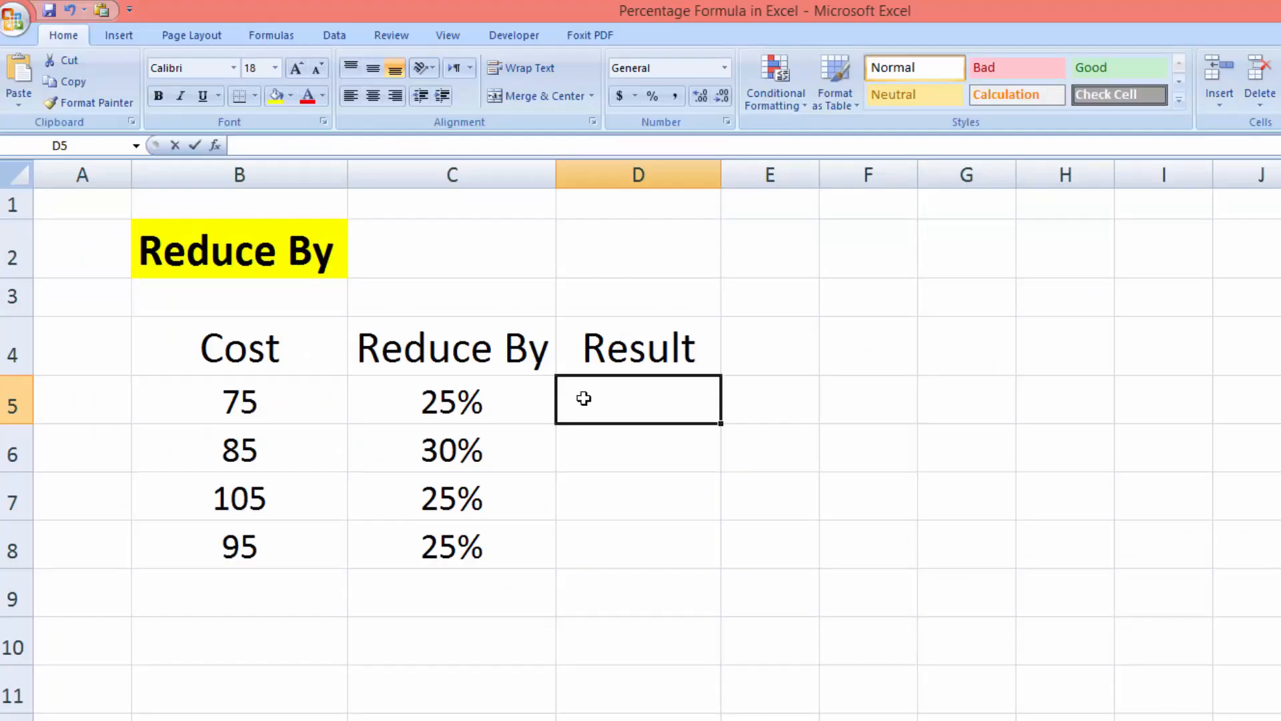
type("=")
key("Left")
key("Left")
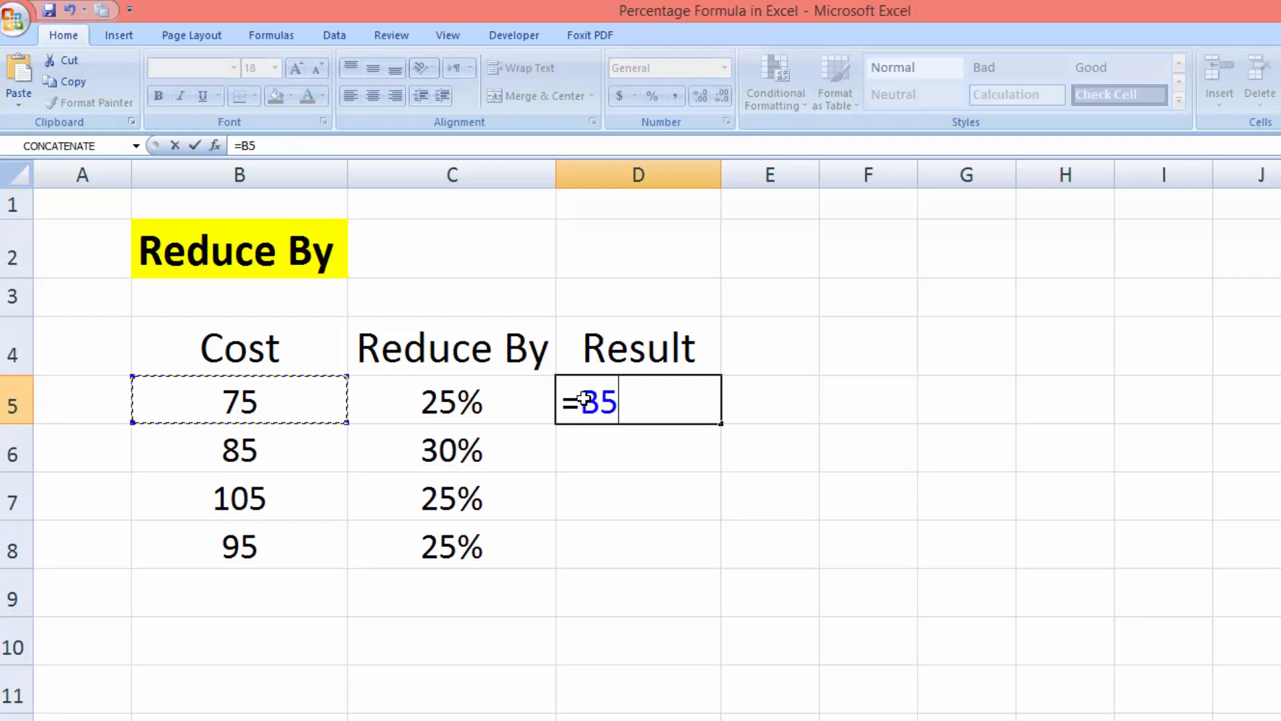
type("*")
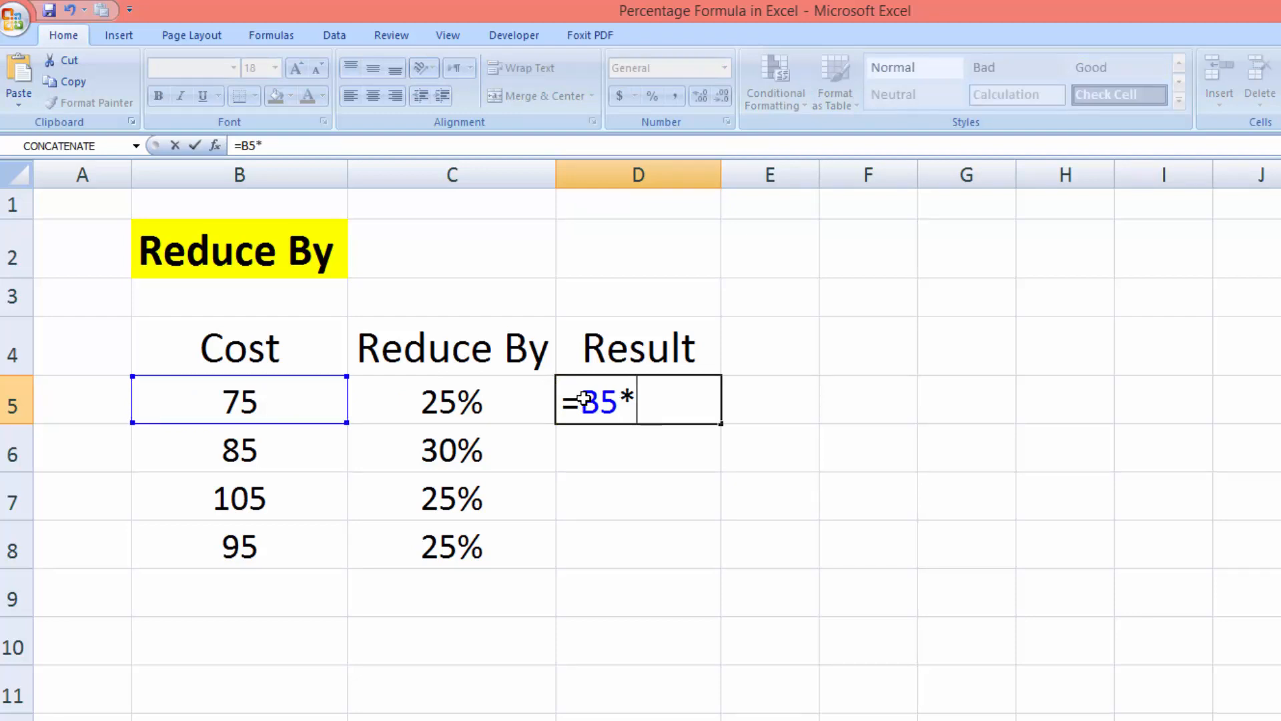
type("(1-")
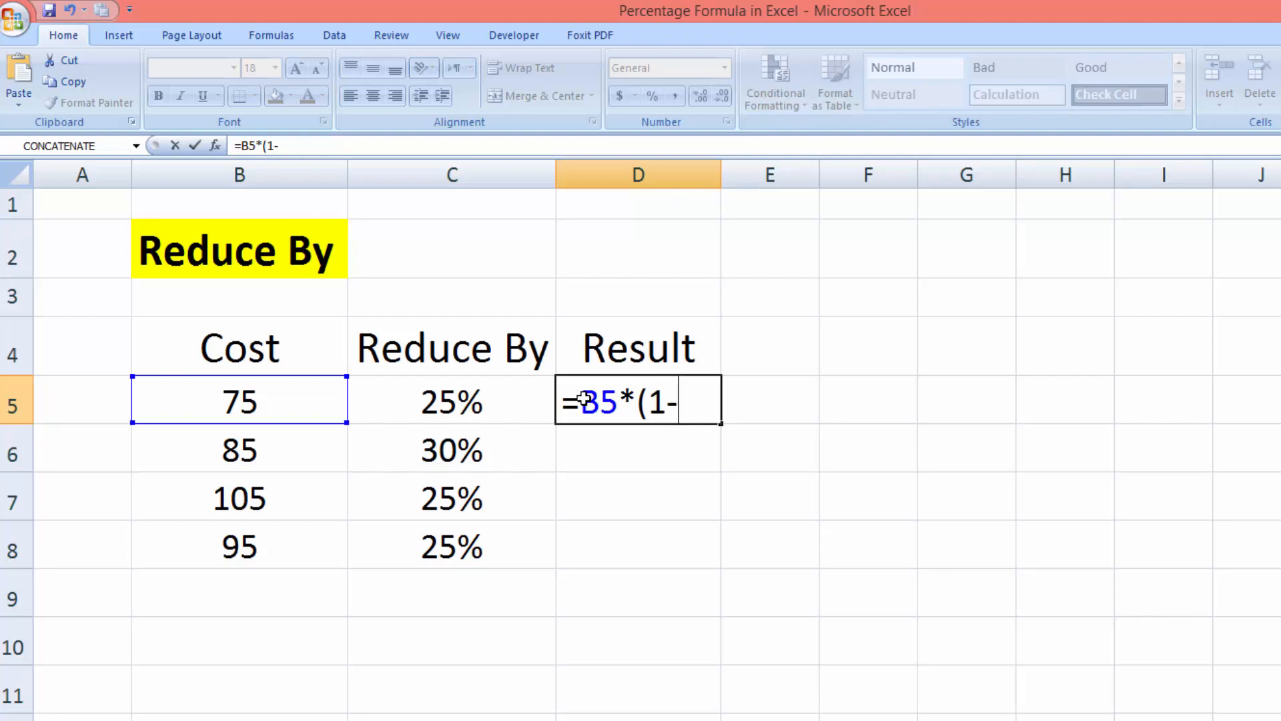
key("Left")
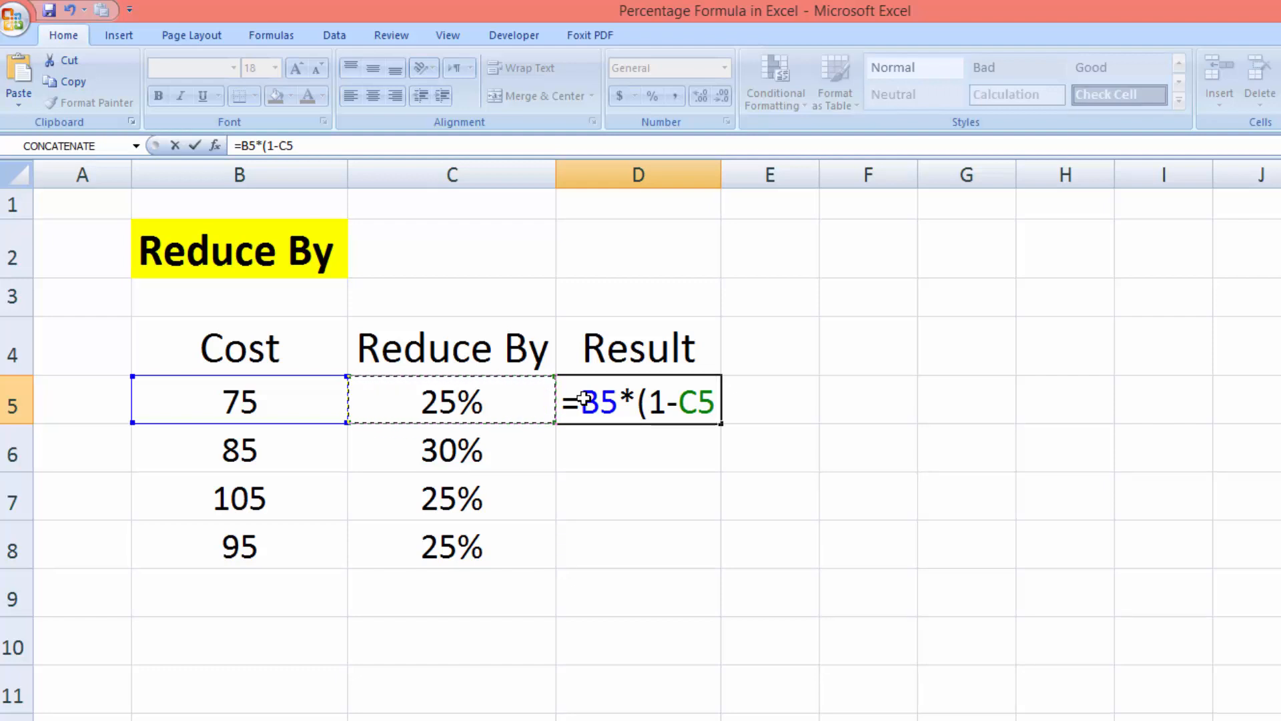
type(")")
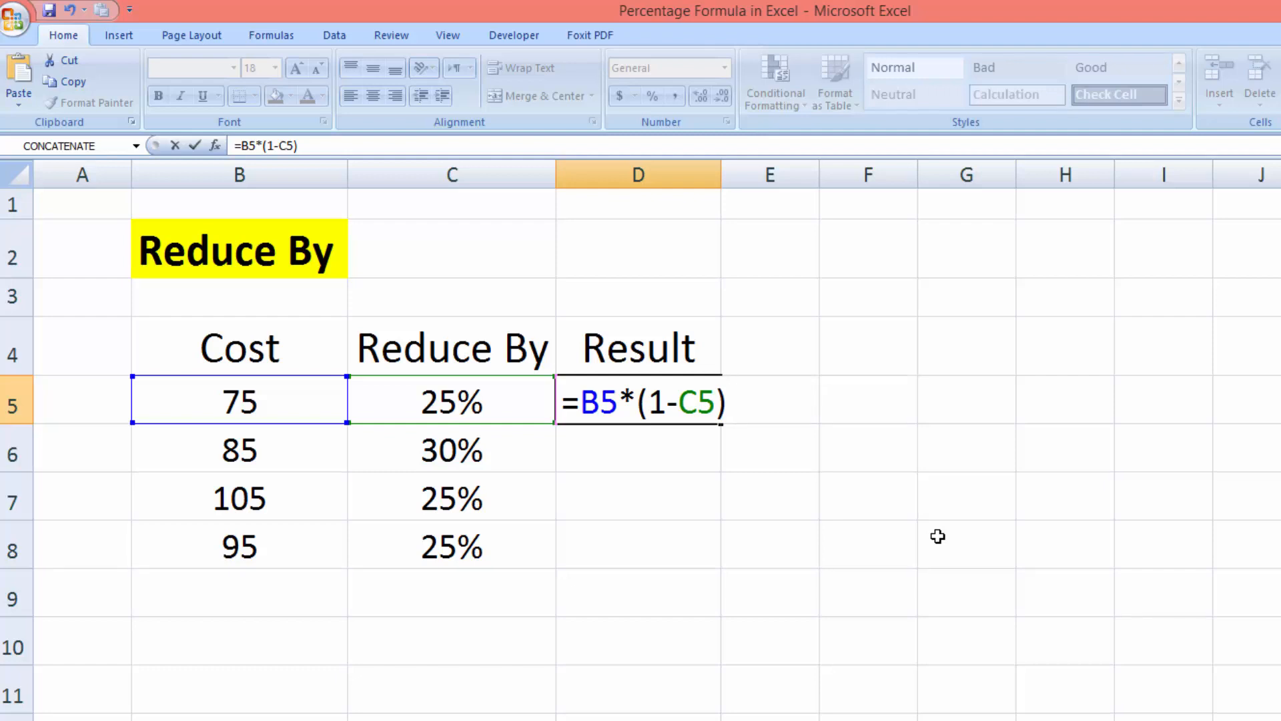
key("Return")
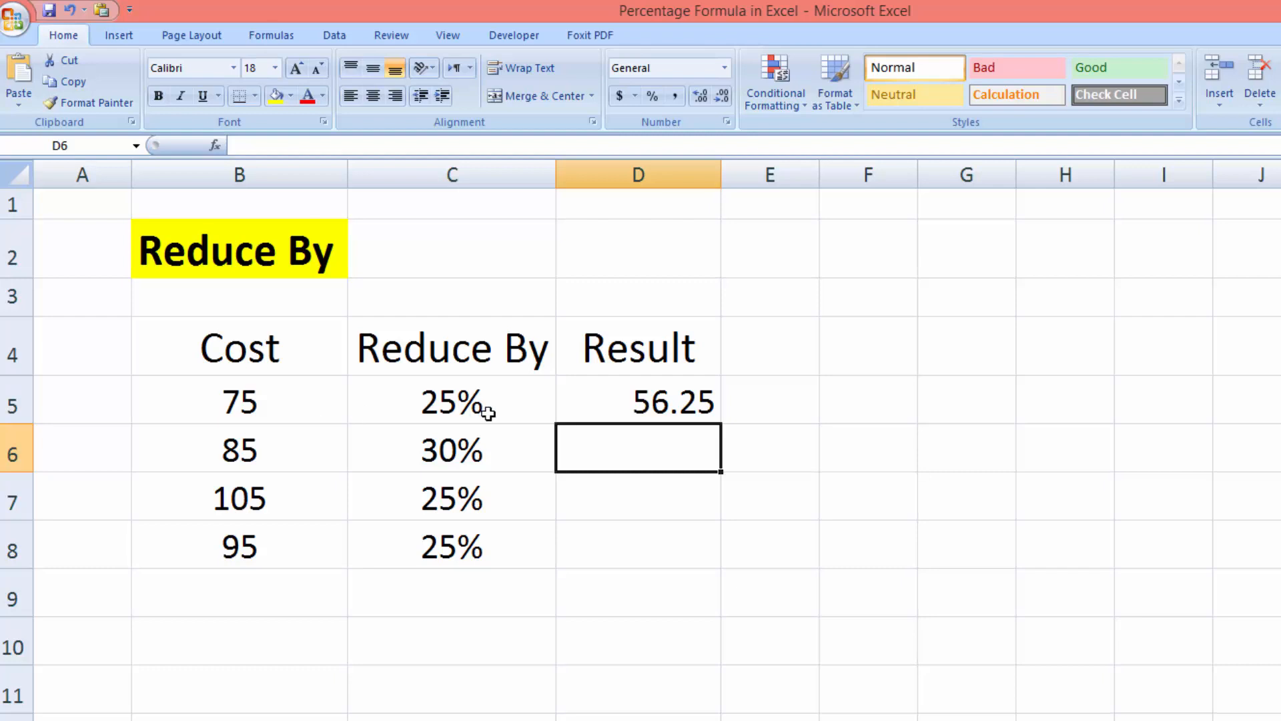
left_click(648, 408)
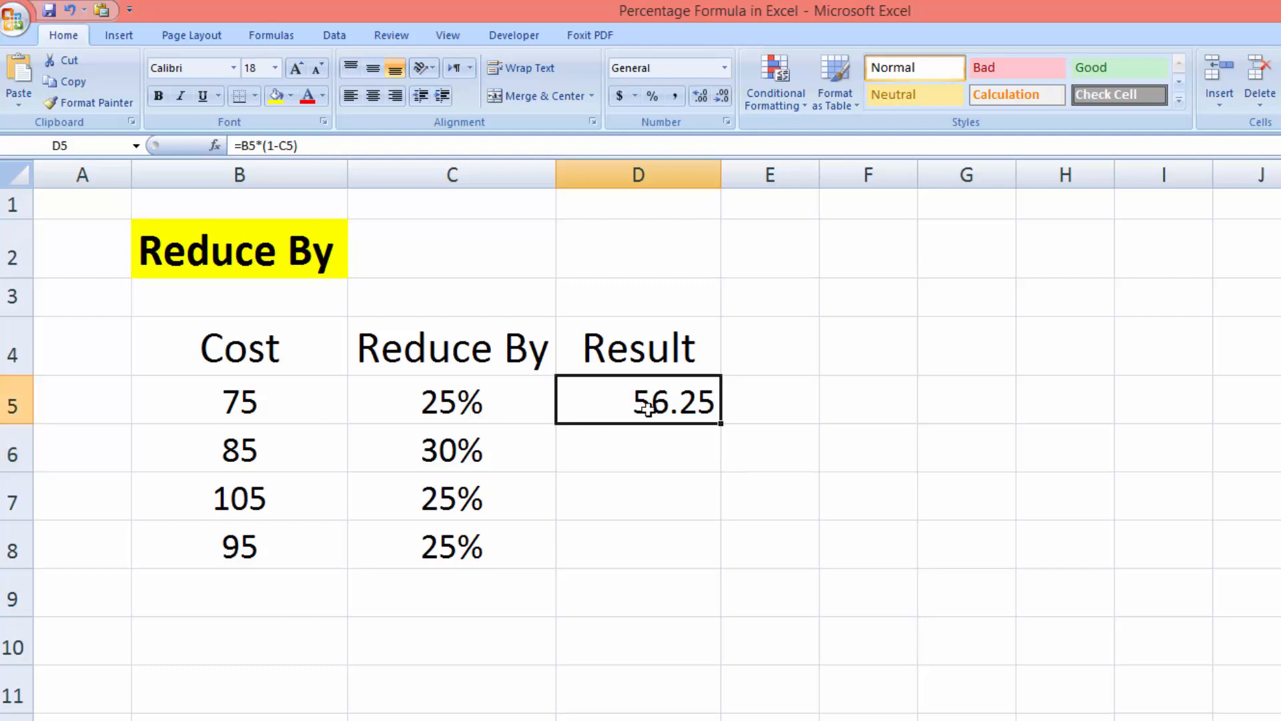
double_click(722, 424)
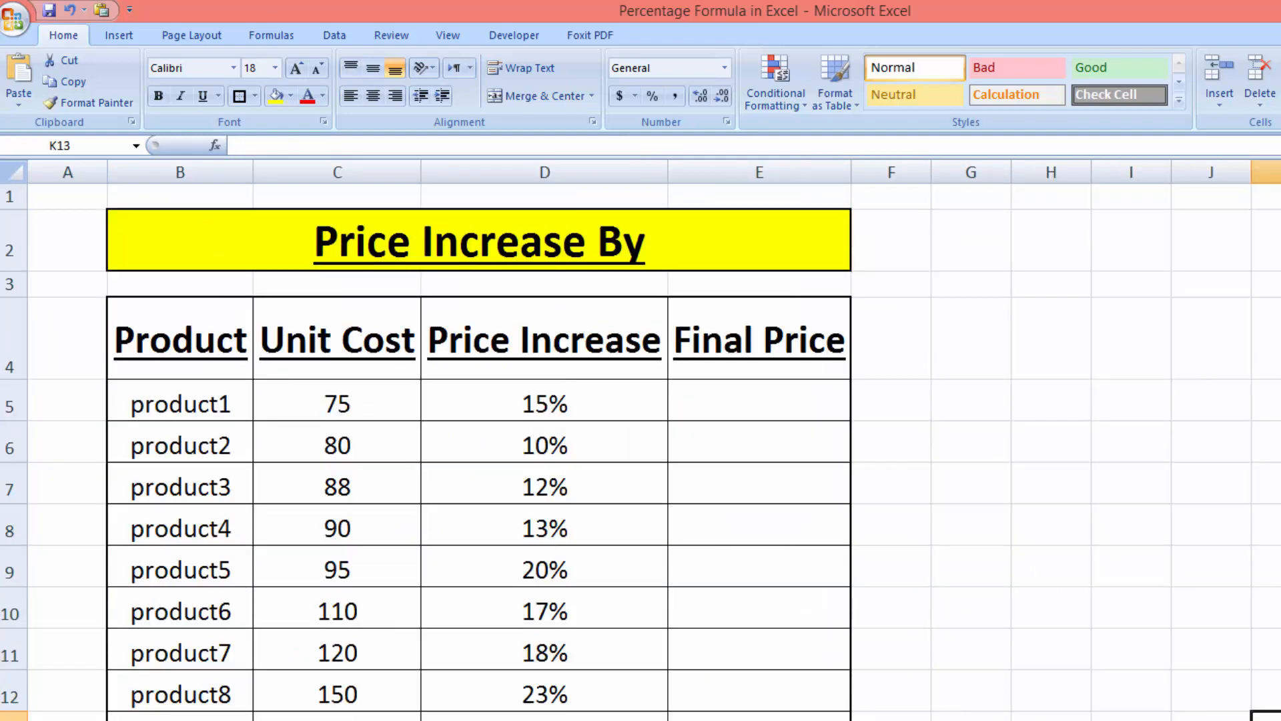
Step: Enter the formula =C5*(1+D5) in E5 and fill it down the Final Price column for all products
left_click(755, 408)
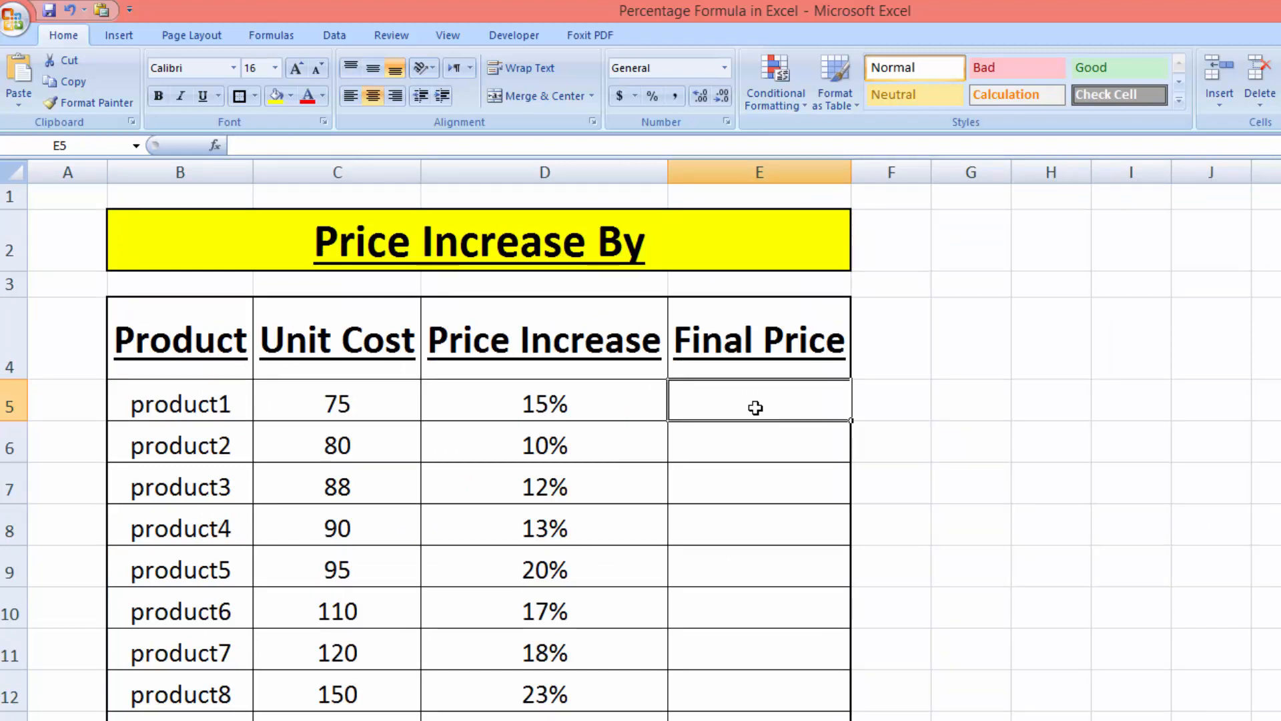
type("=")
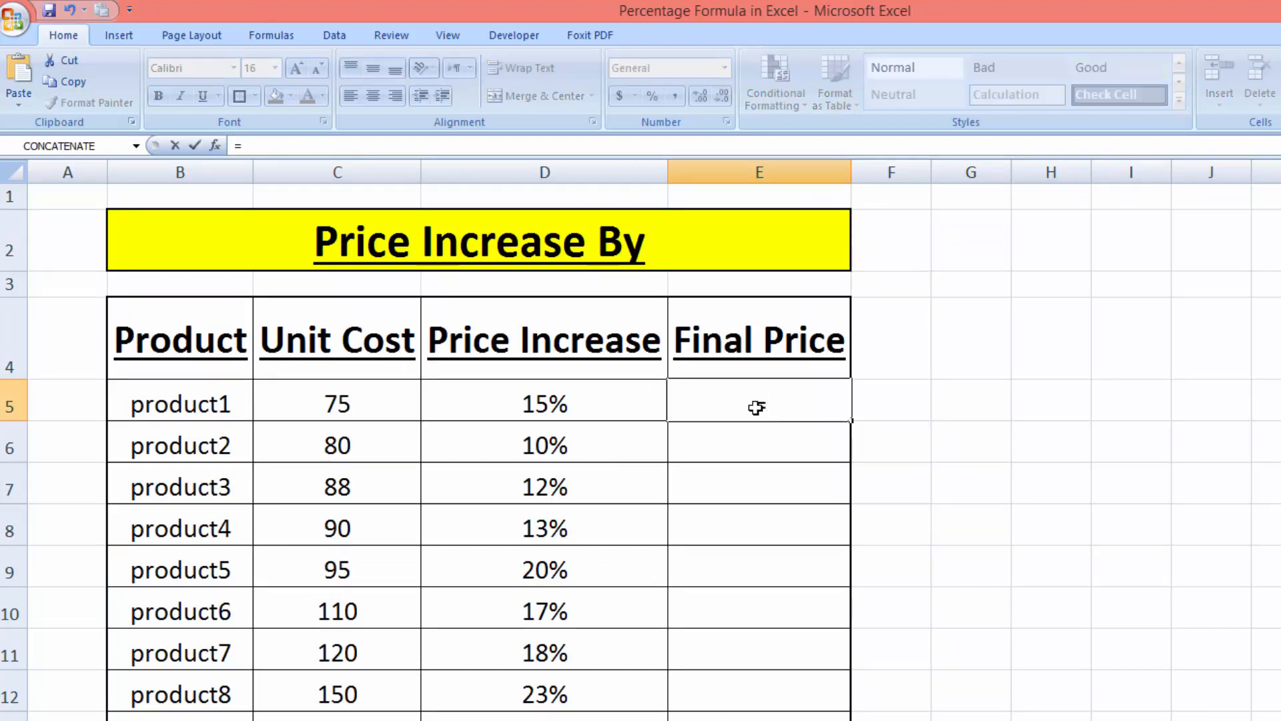
key("Left")
key("Left")
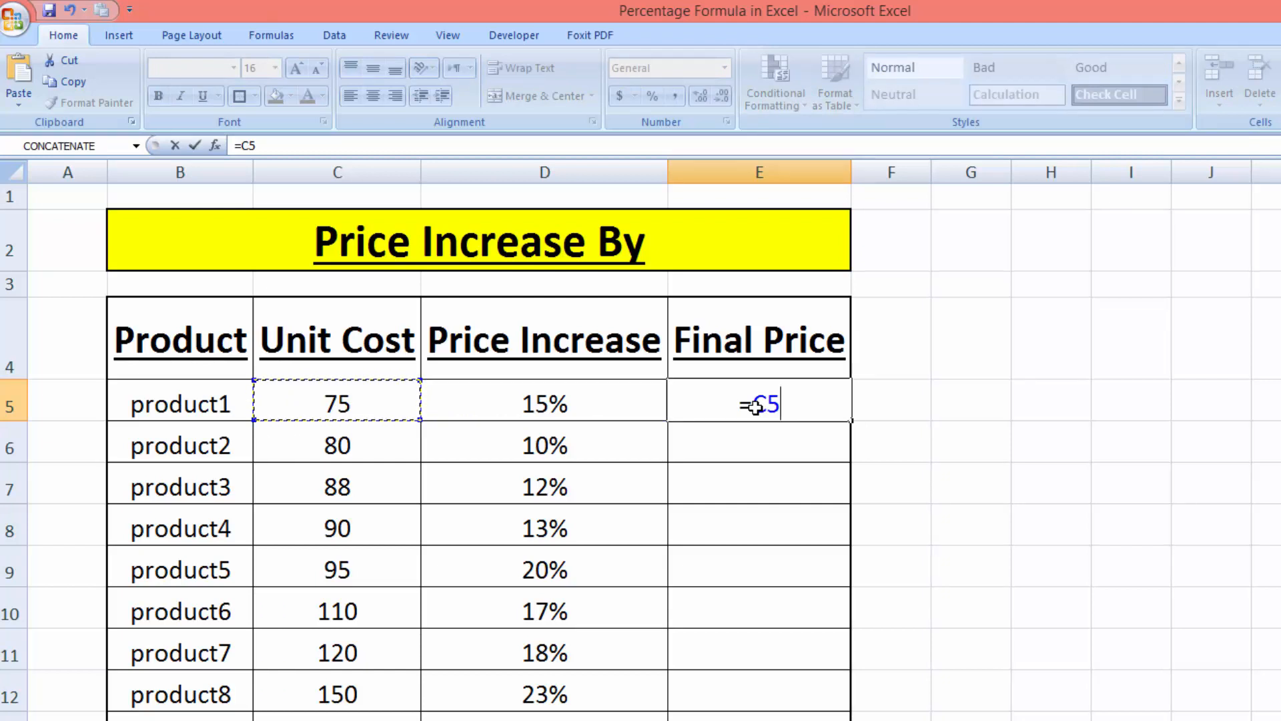
type("*")
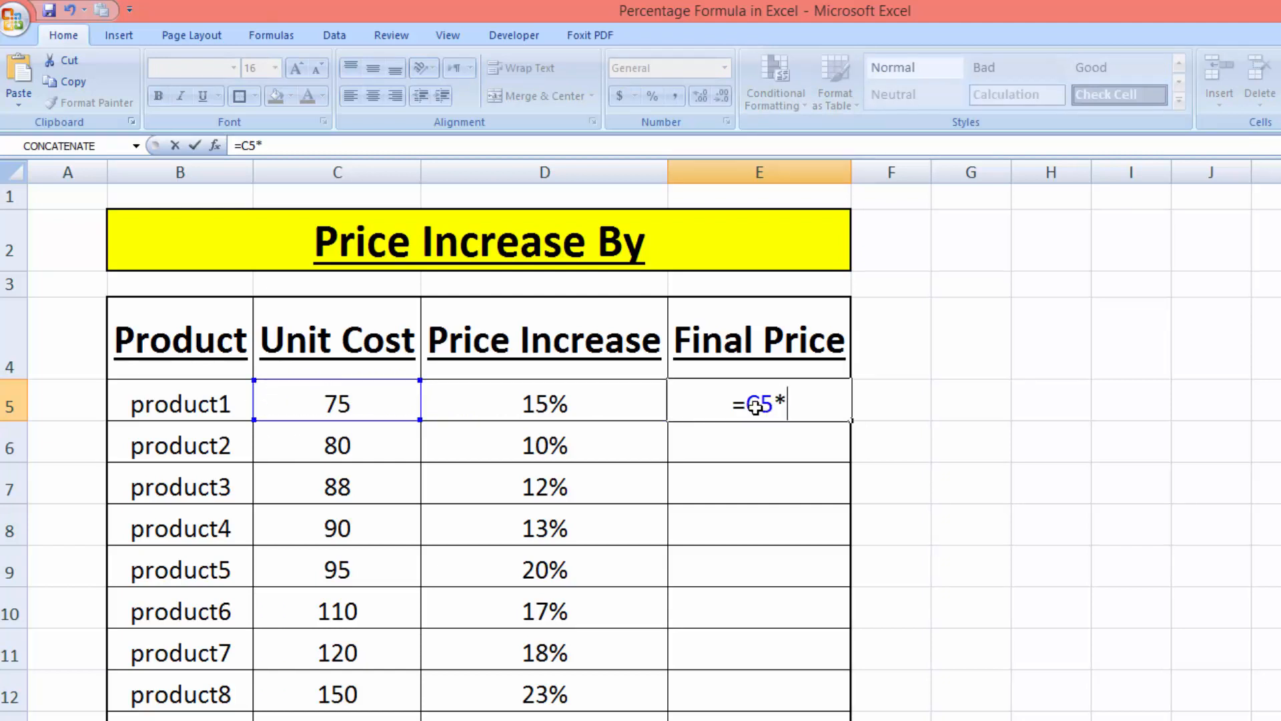
type("(1+")
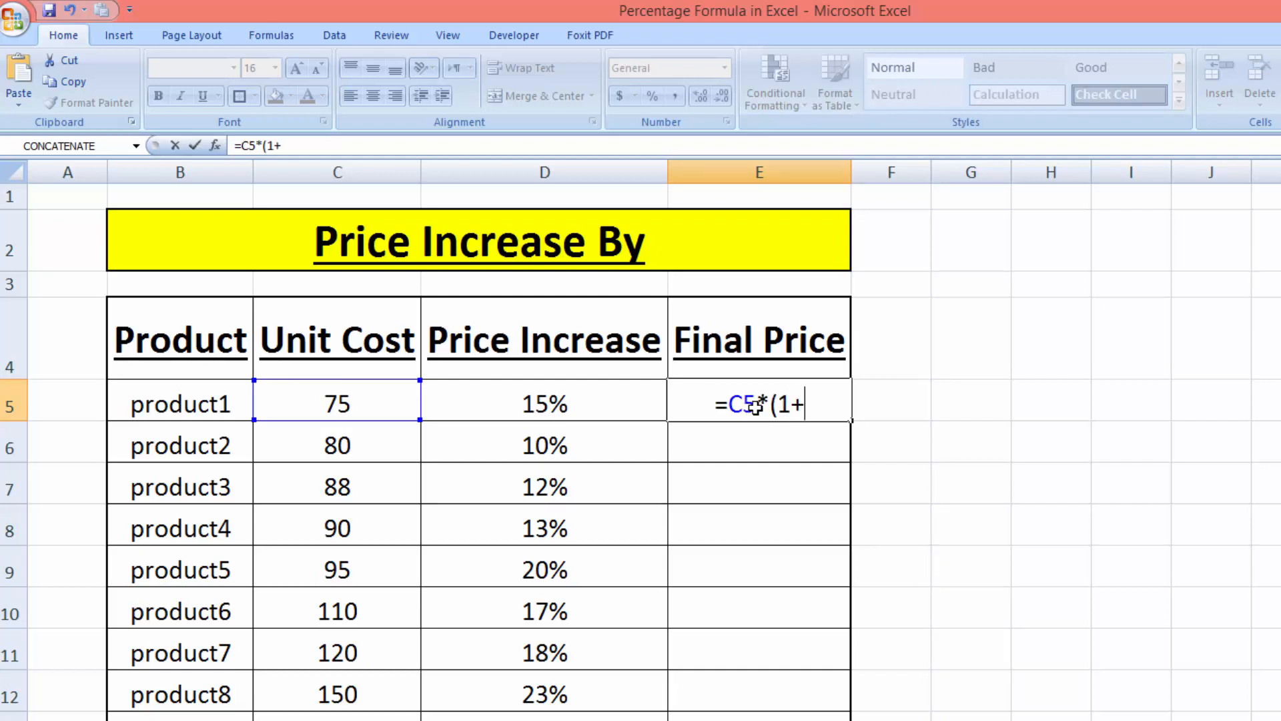
left_click(642, 399)
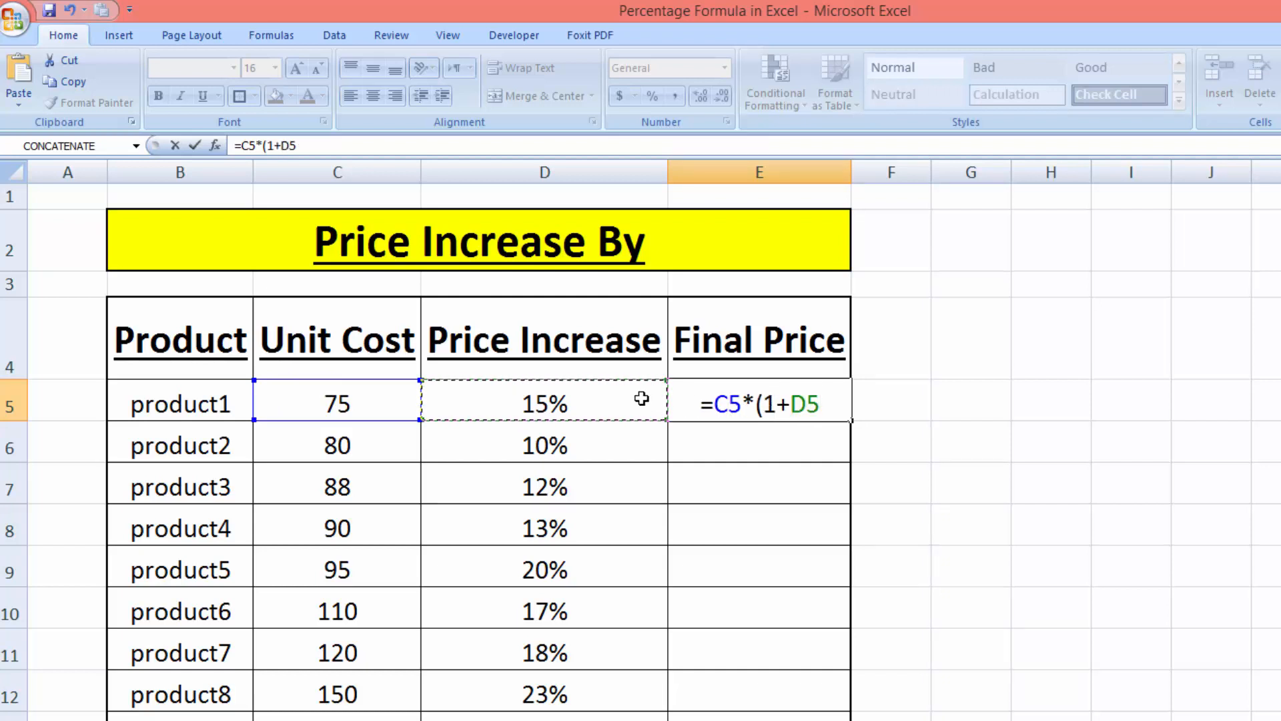
type(")")
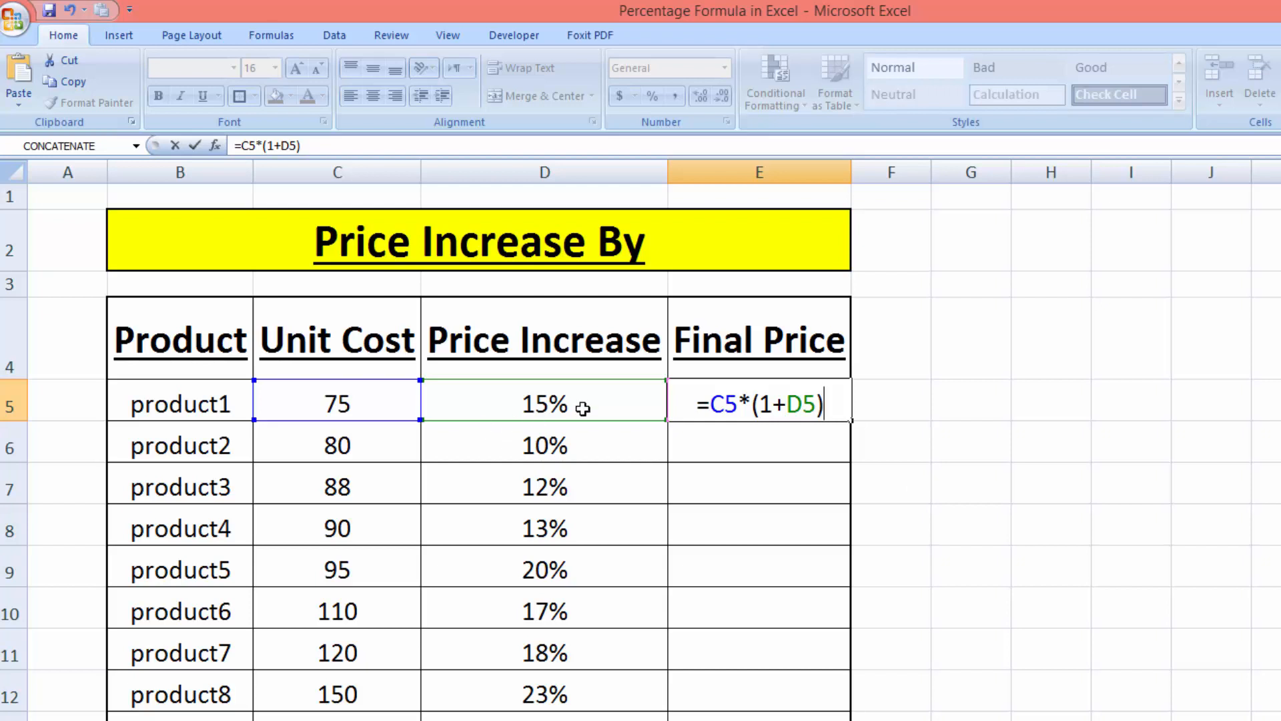
key("Return")
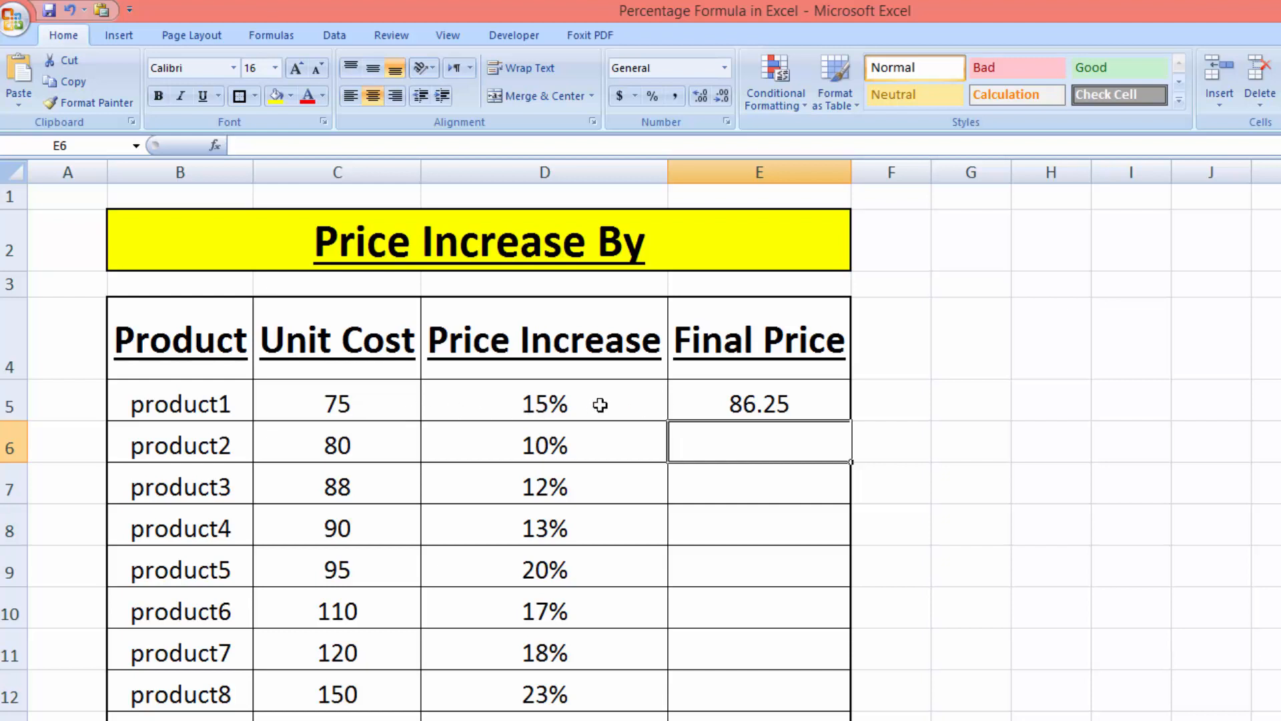
left_click(749, 410)
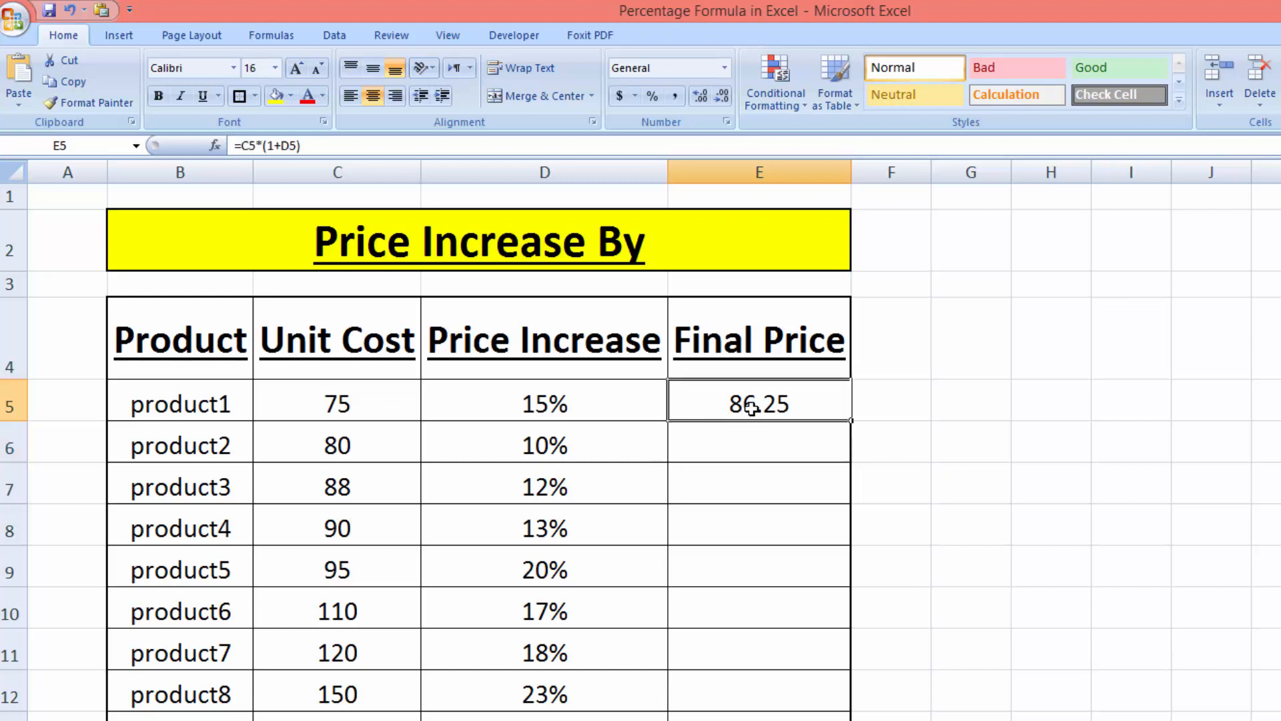
double_click(850, 420)
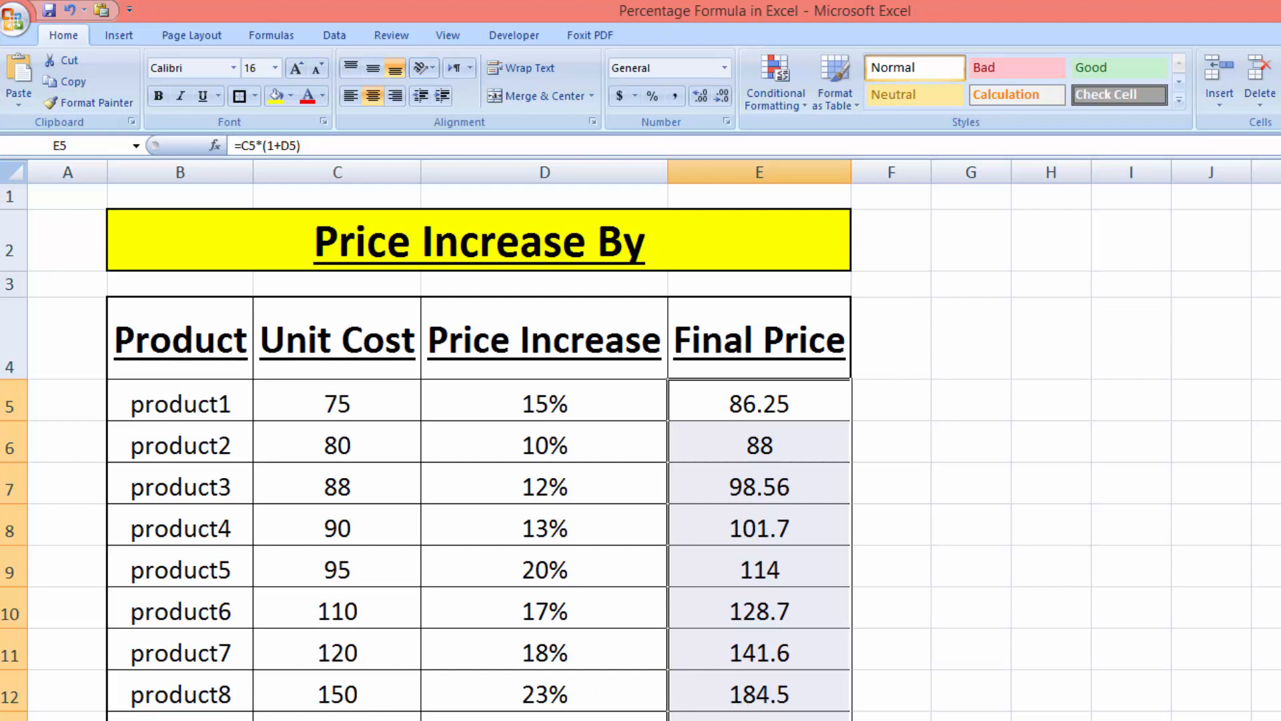
left_click(1127, 642)
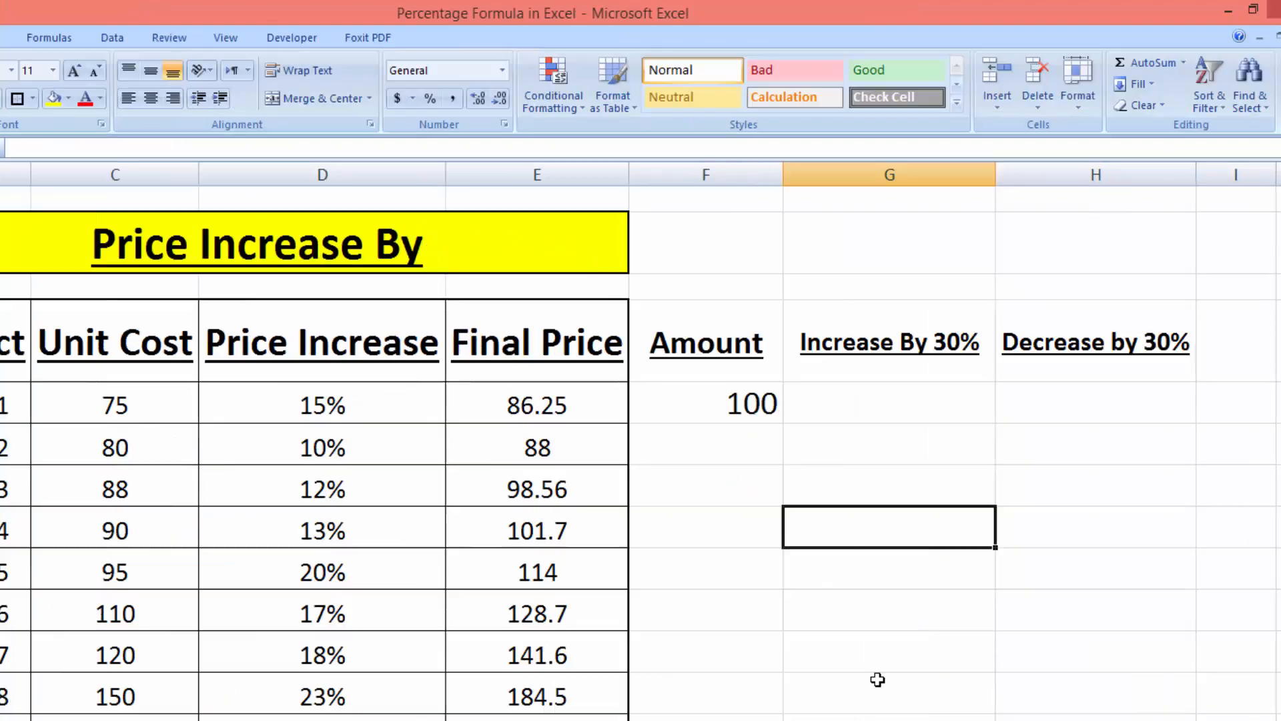
Step: Calculate the amount increased by 30% in G5 with the formula =F5+F5*30/100
left_click(893, 693)
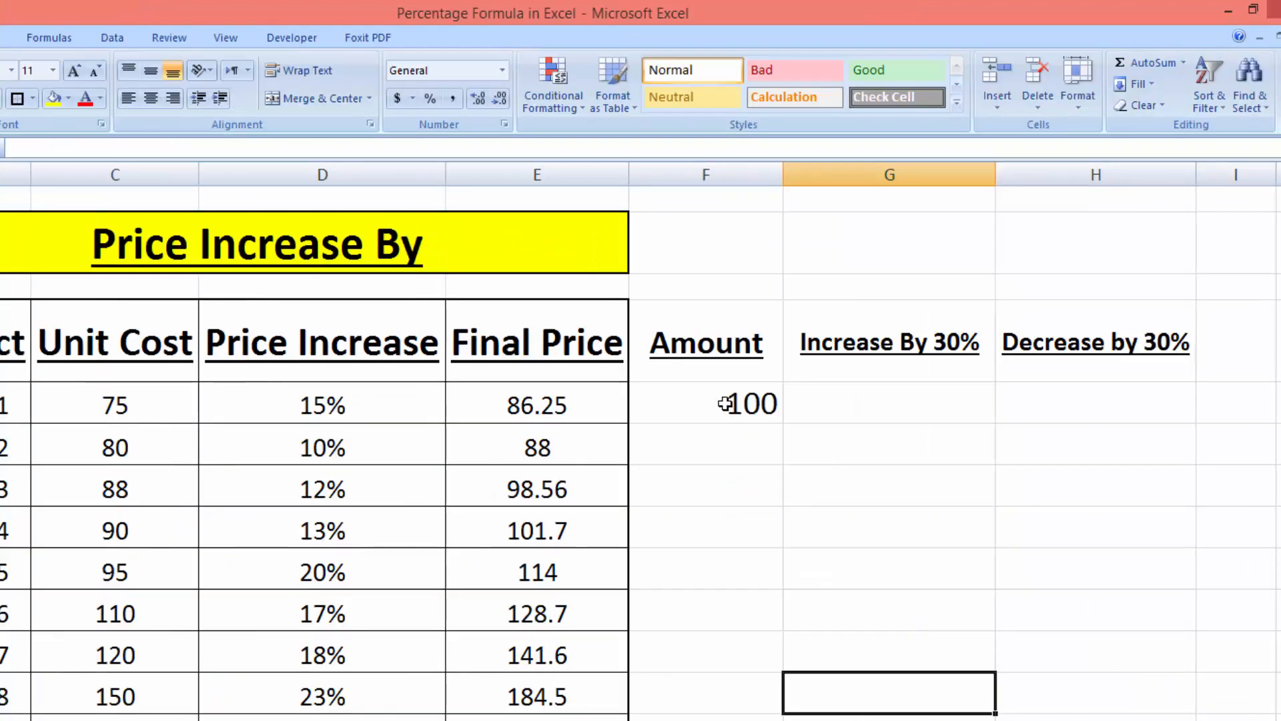
left_click(867, 400)
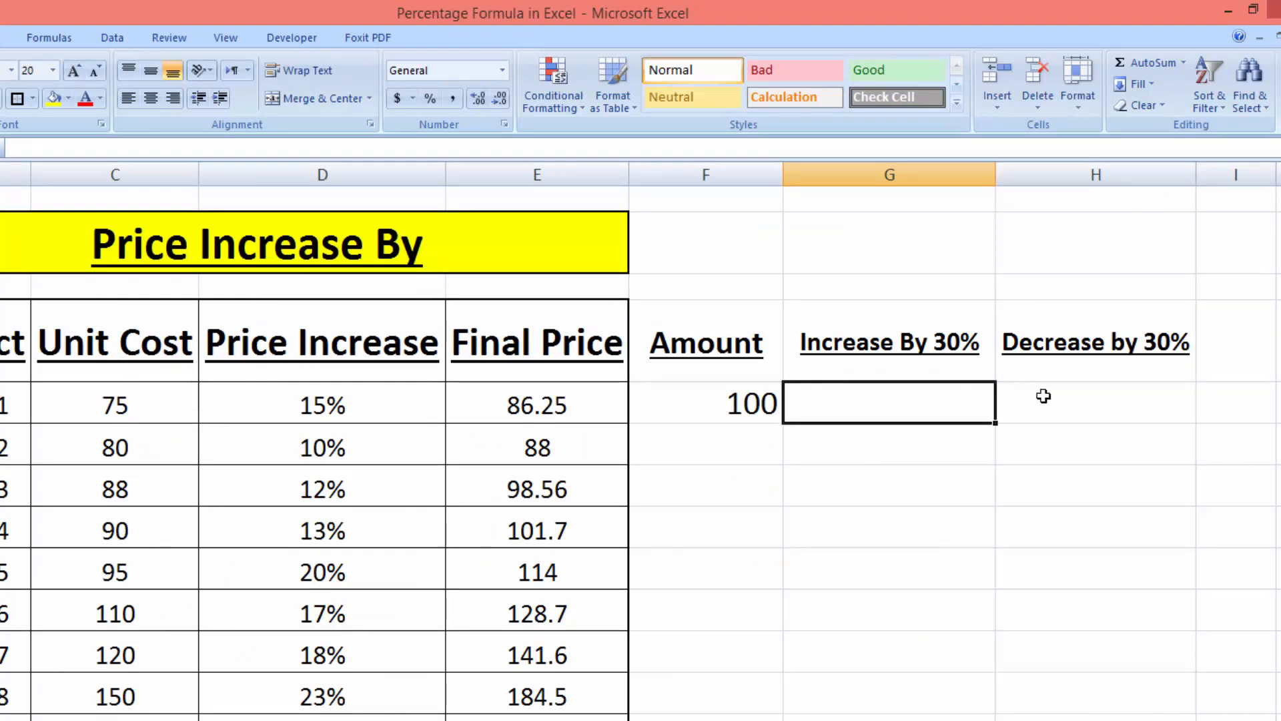
left_click(1044, 396)
left_click(948, 399)
type("=")
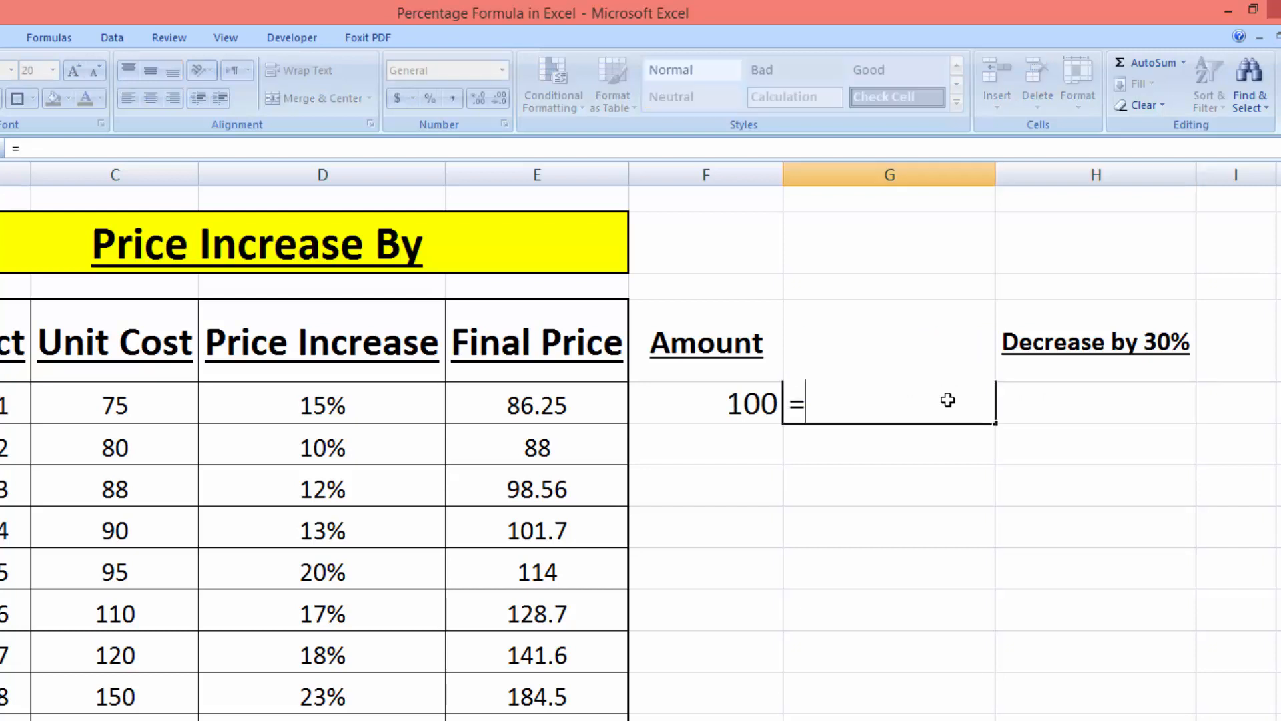
key("Left")
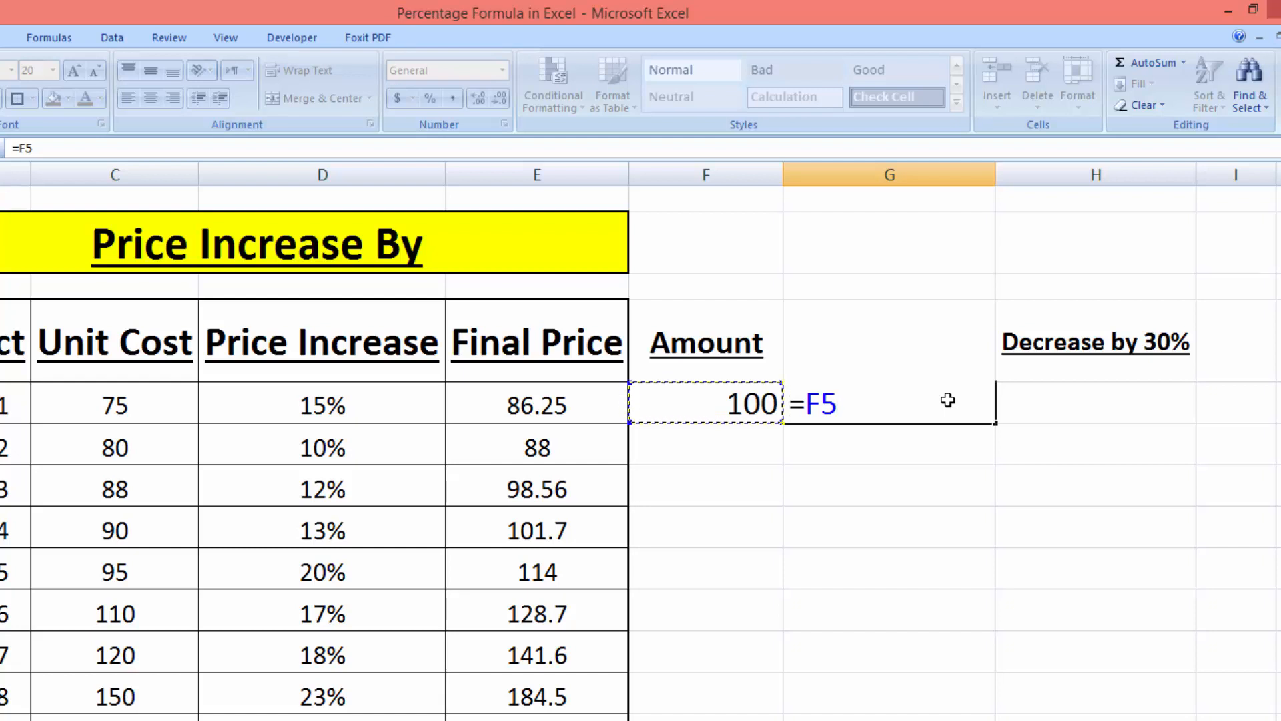
type("+")
key("Left")
type("*")
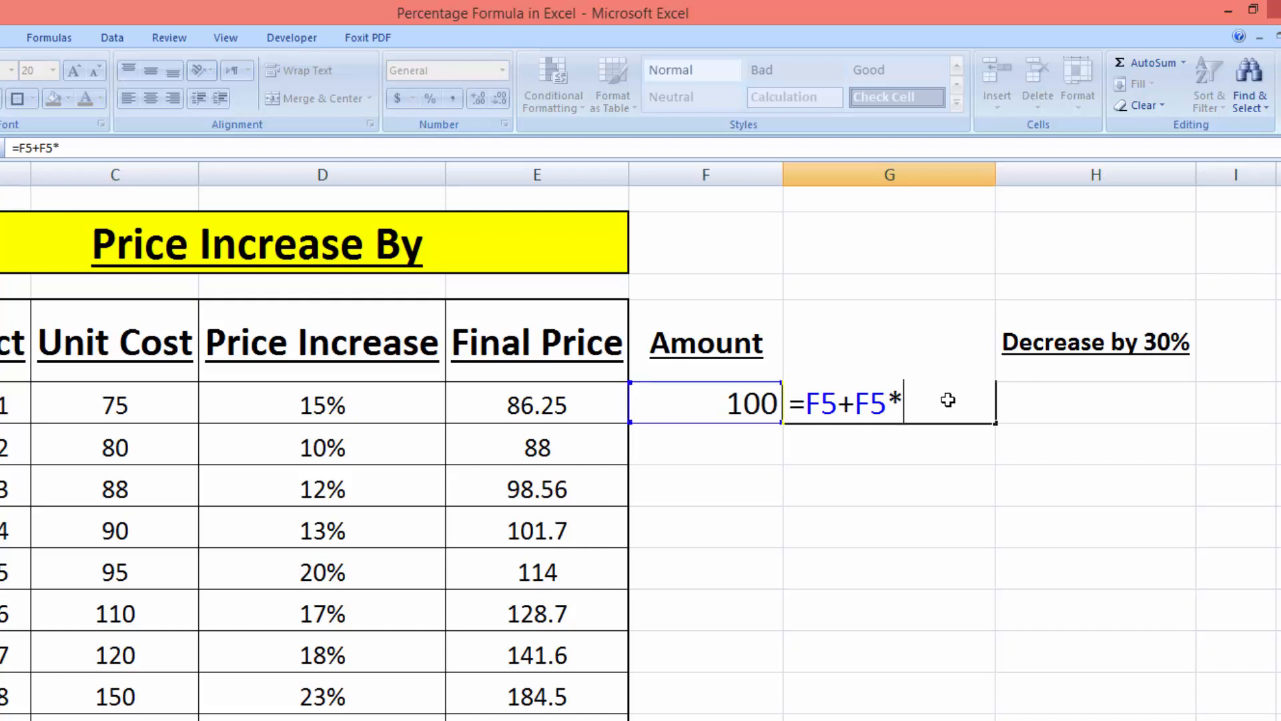
type("30/100")
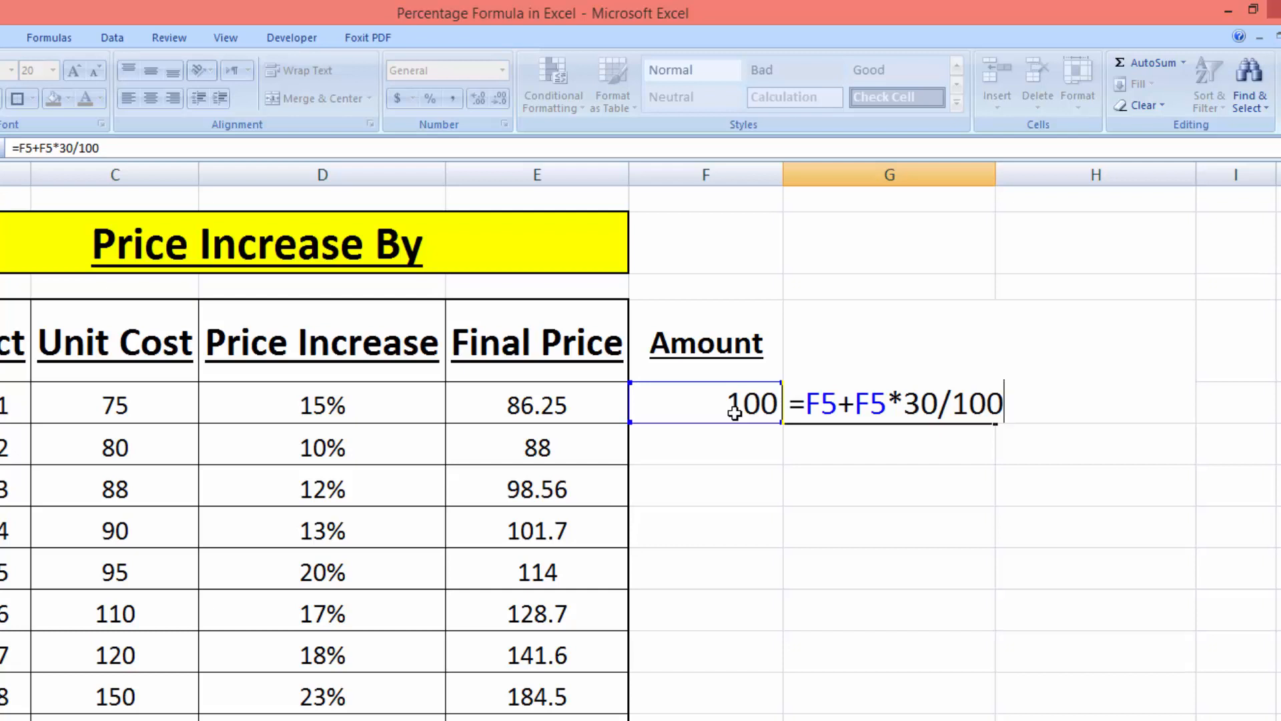
key("Return")
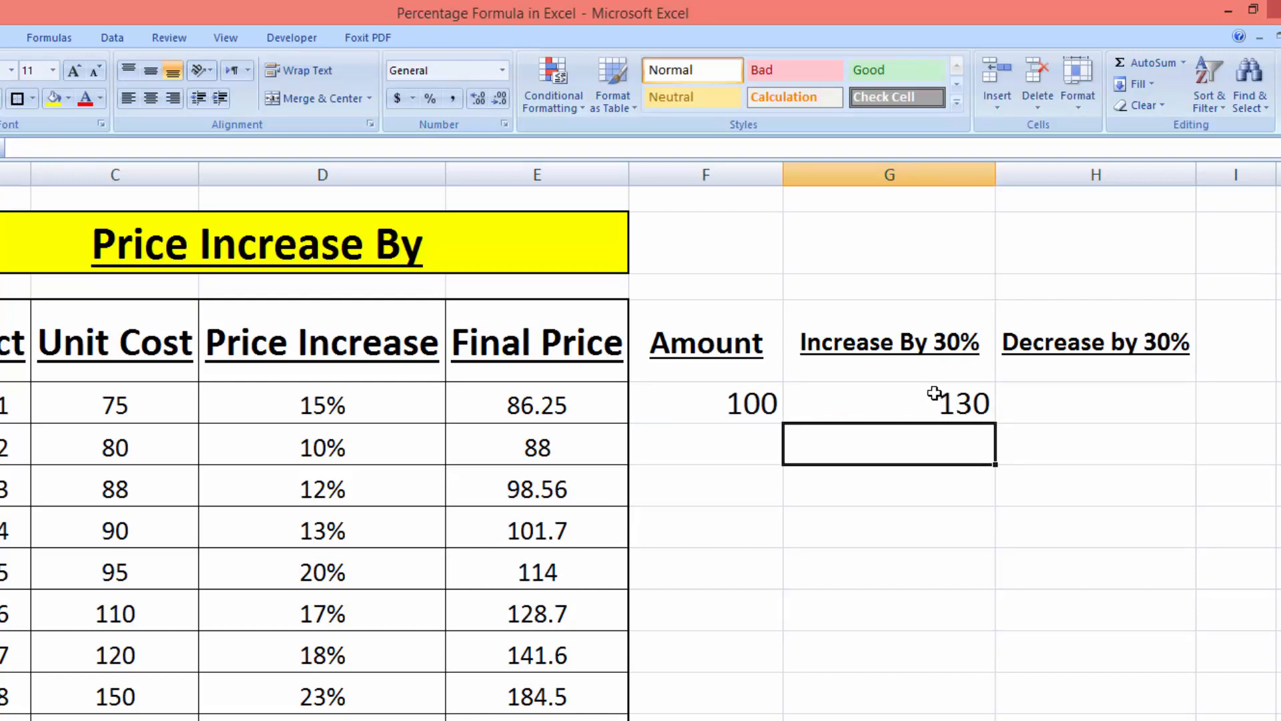
Step: Calculate the amount decreased by 30% in H5 with the formula =F5-F5*30/100
left_click(1017, 410)
type("=")
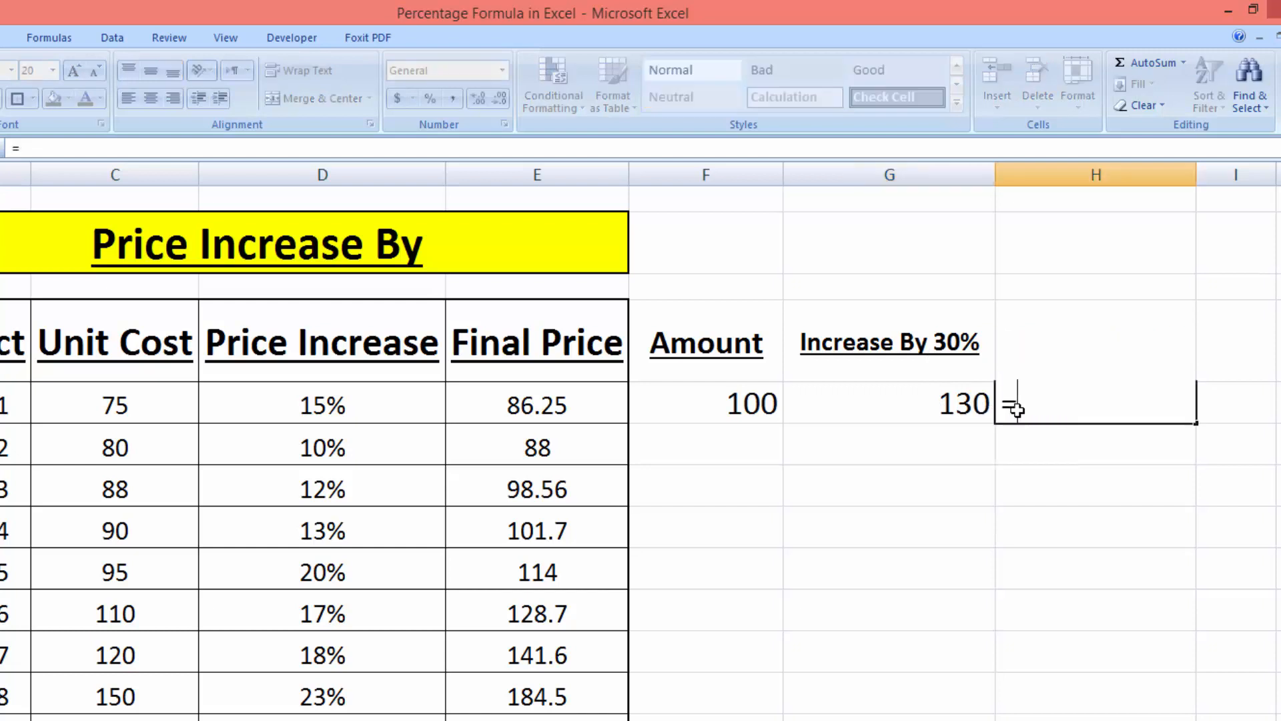
key("Escape")
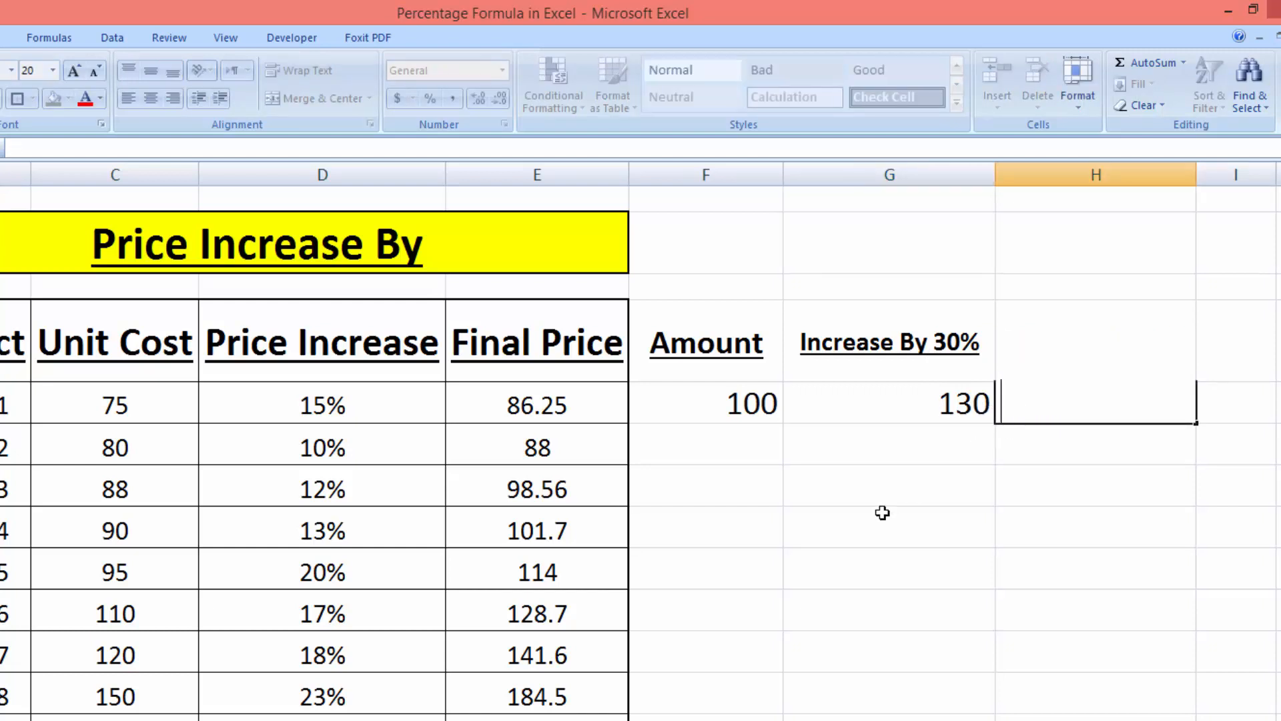
type("=")
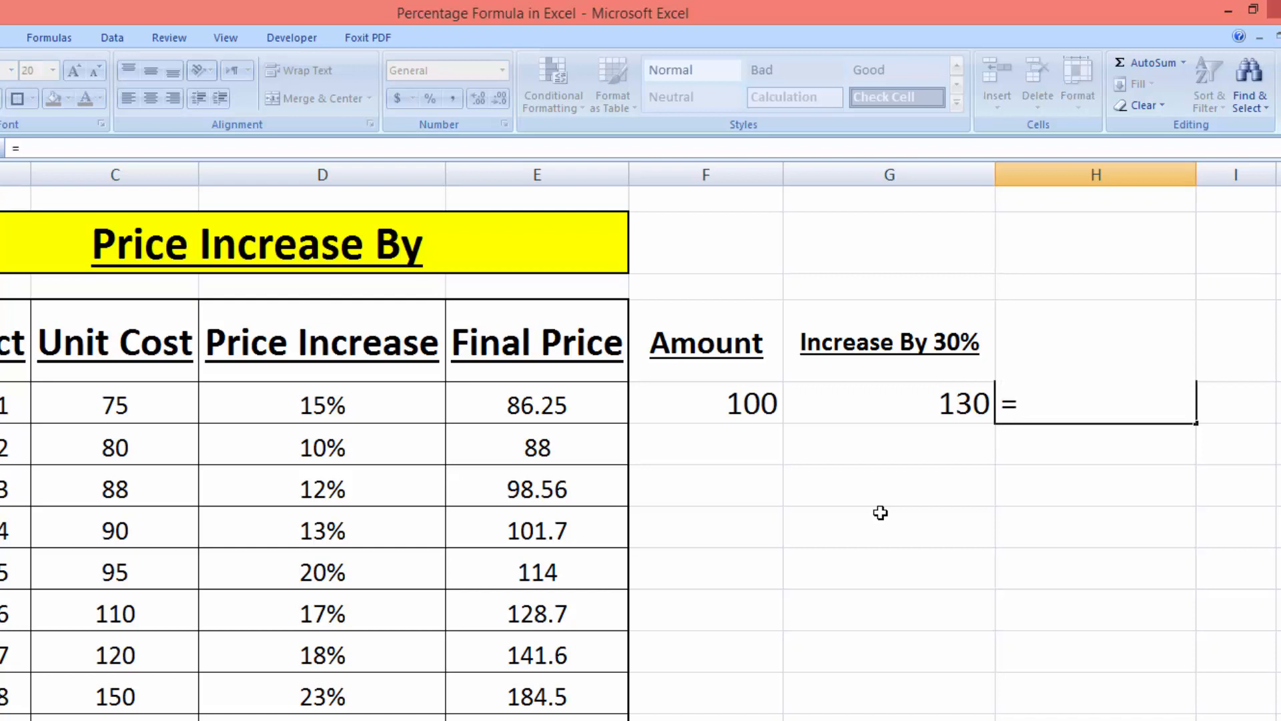
left_click(731, 395)
type("-")
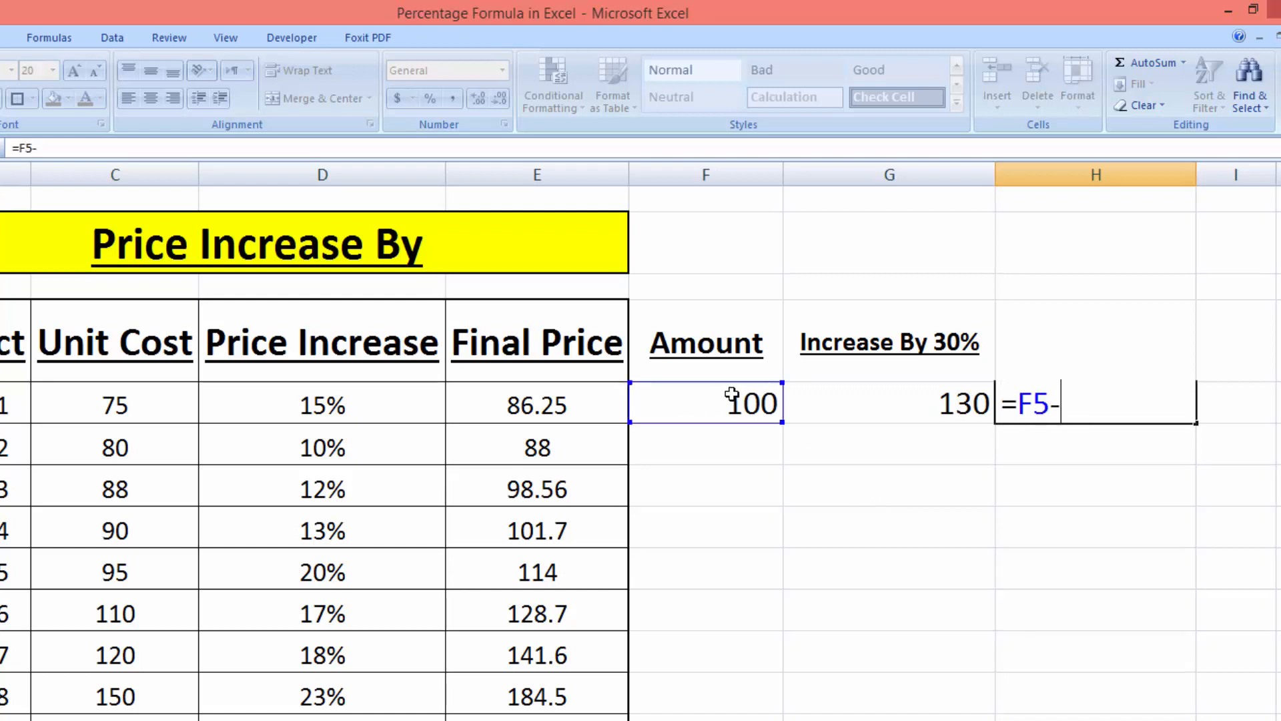
key("Left")
key("Left")
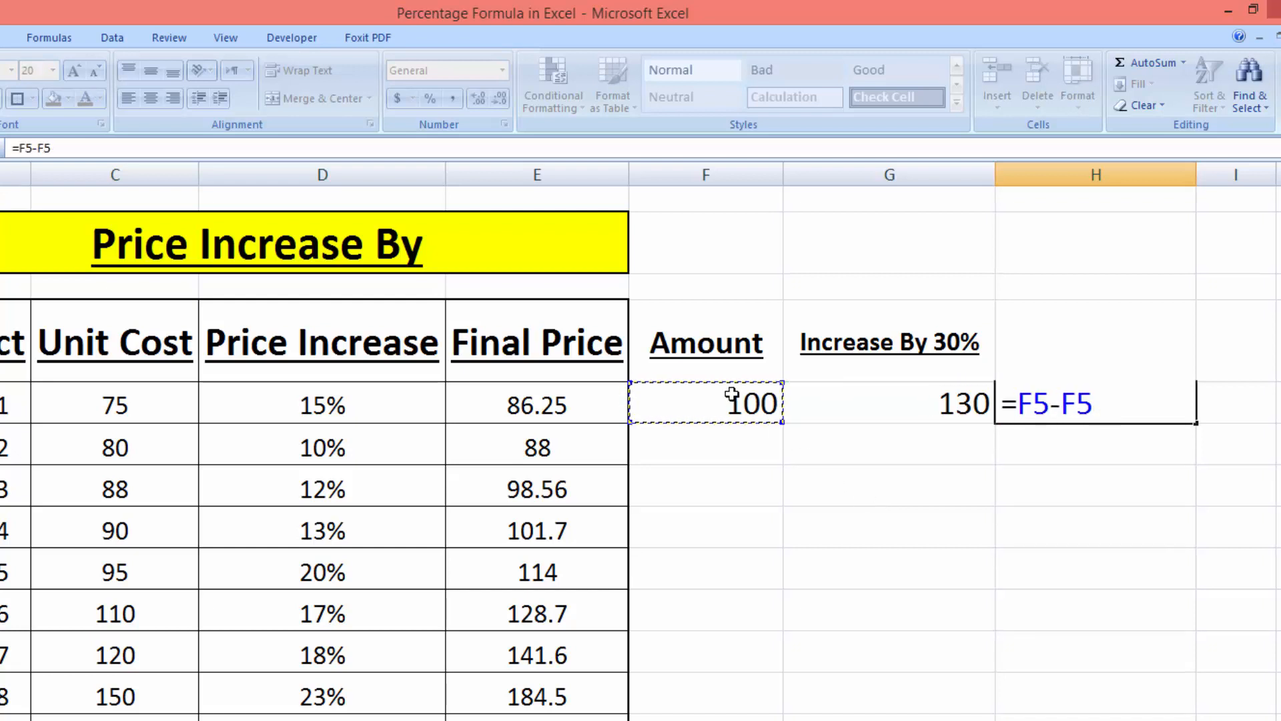
type("*3")
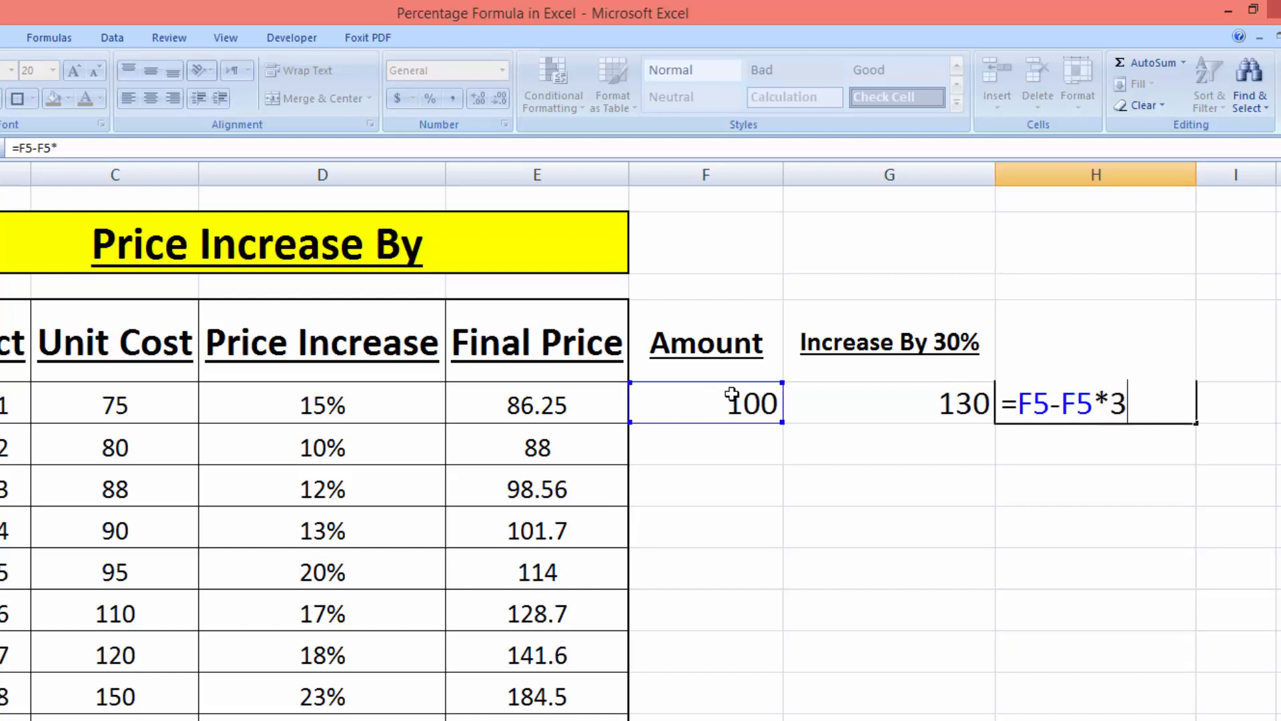
type("0/100")
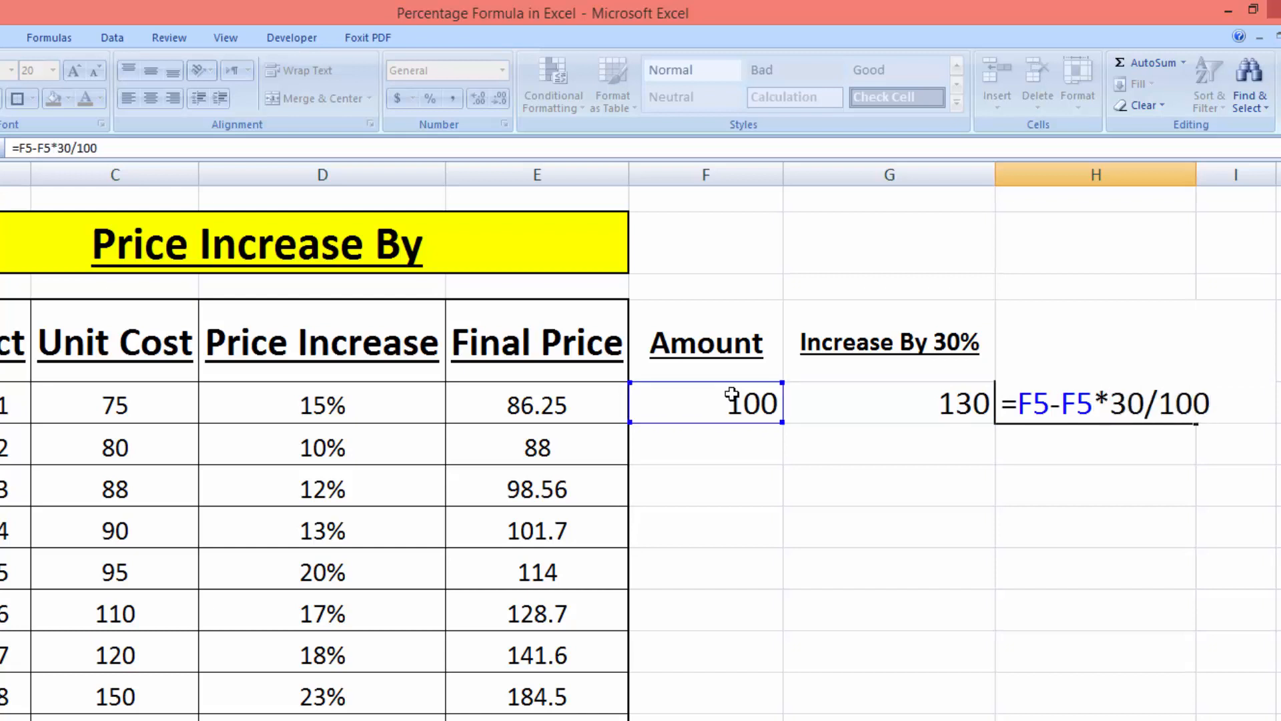
key("Return")
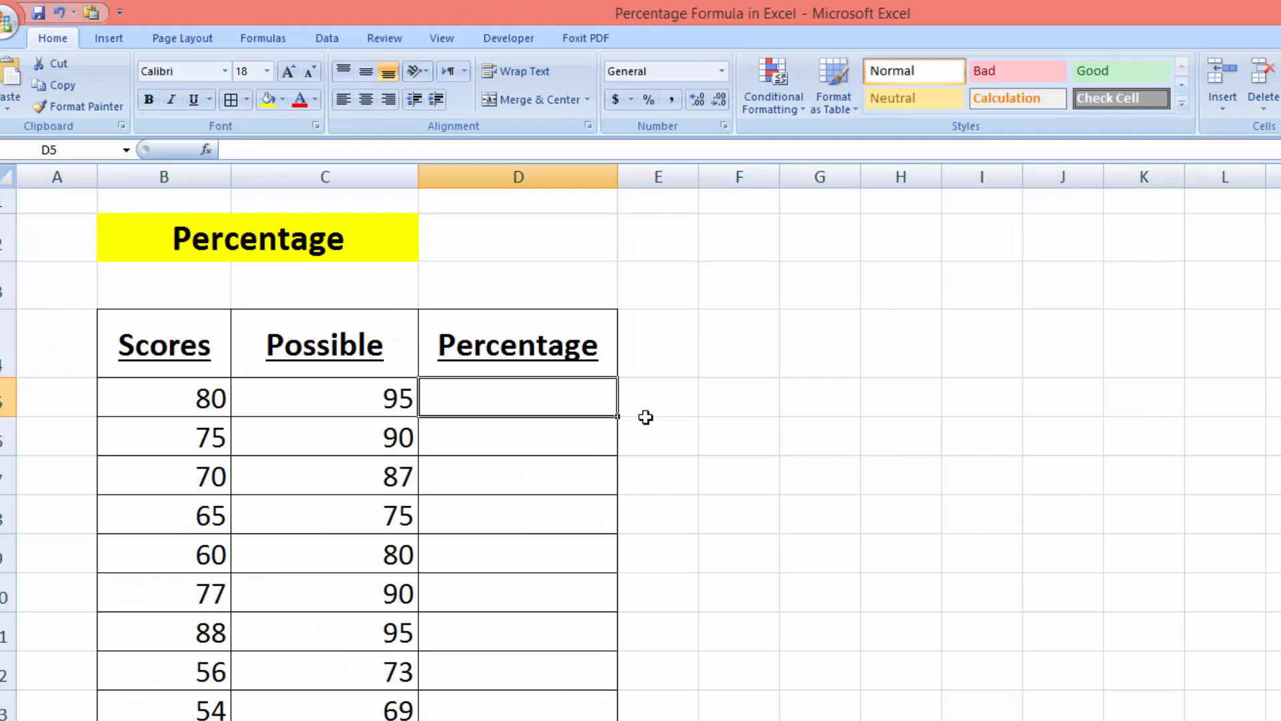
Step: Enter the formula =(B5/C5)*100 in D5 and fill it down the Percentage column for all scores
type("=")
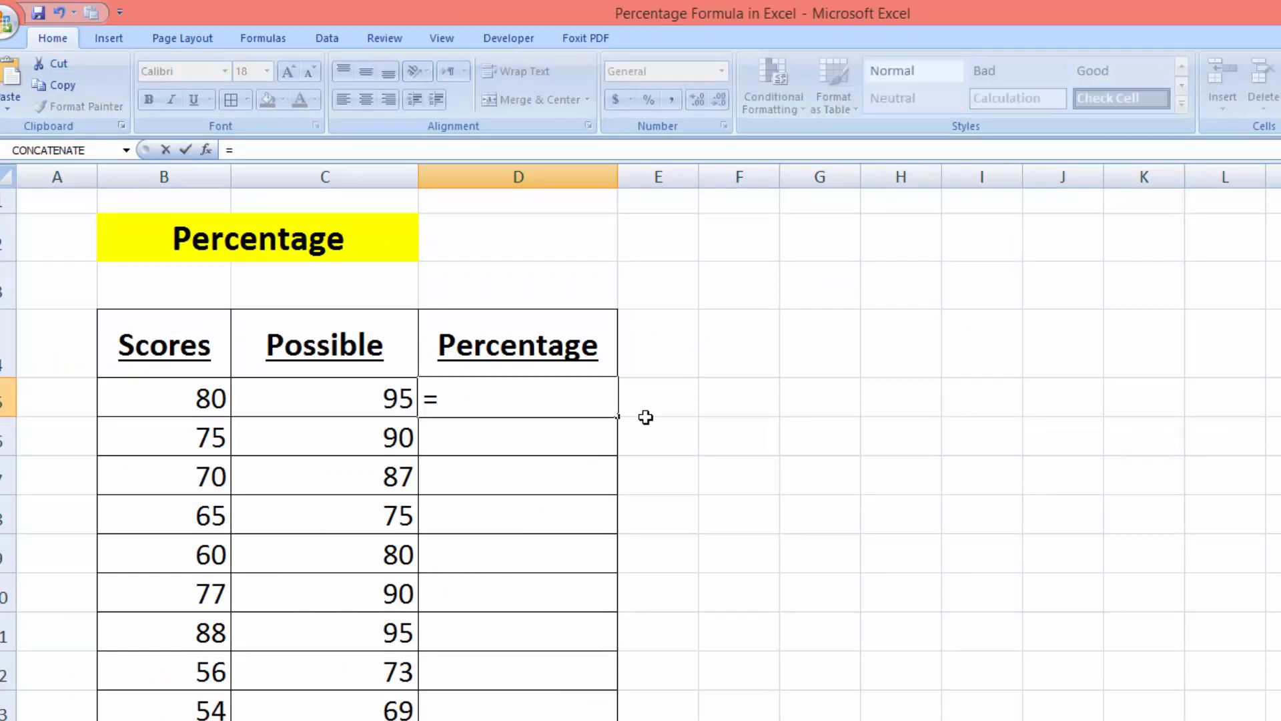
left_click(186, 396)
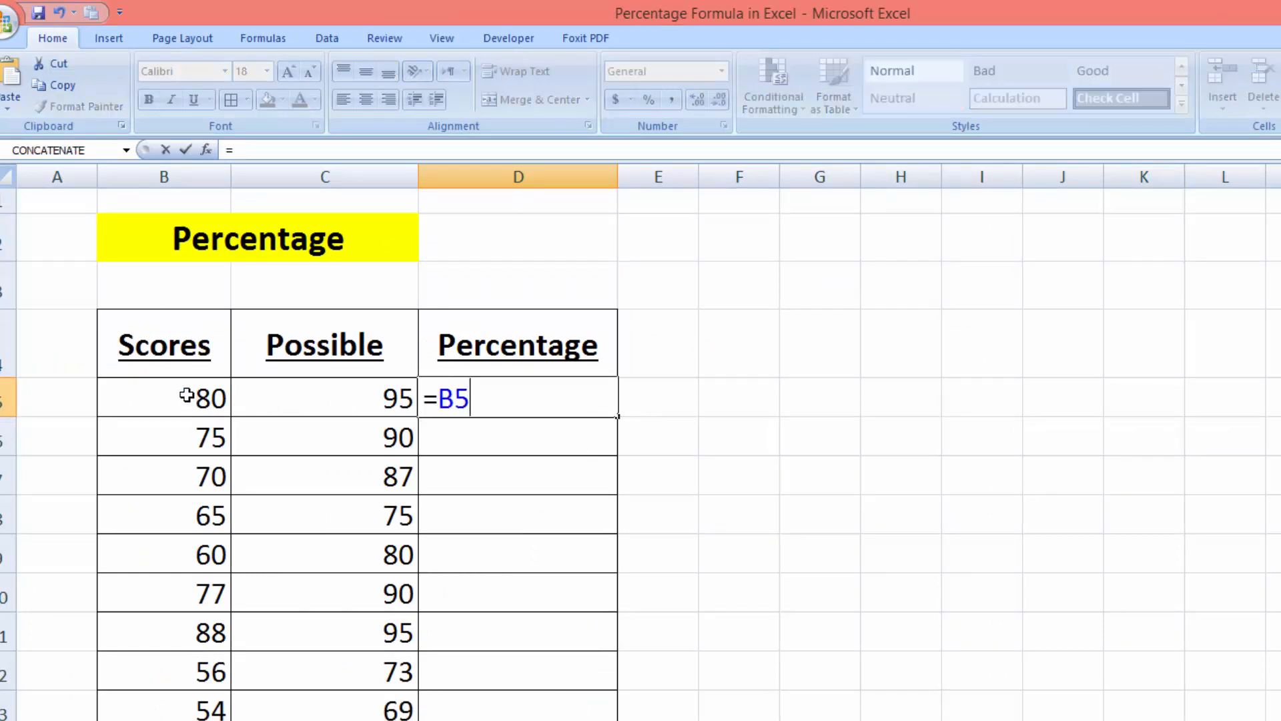
key("BackSpace")
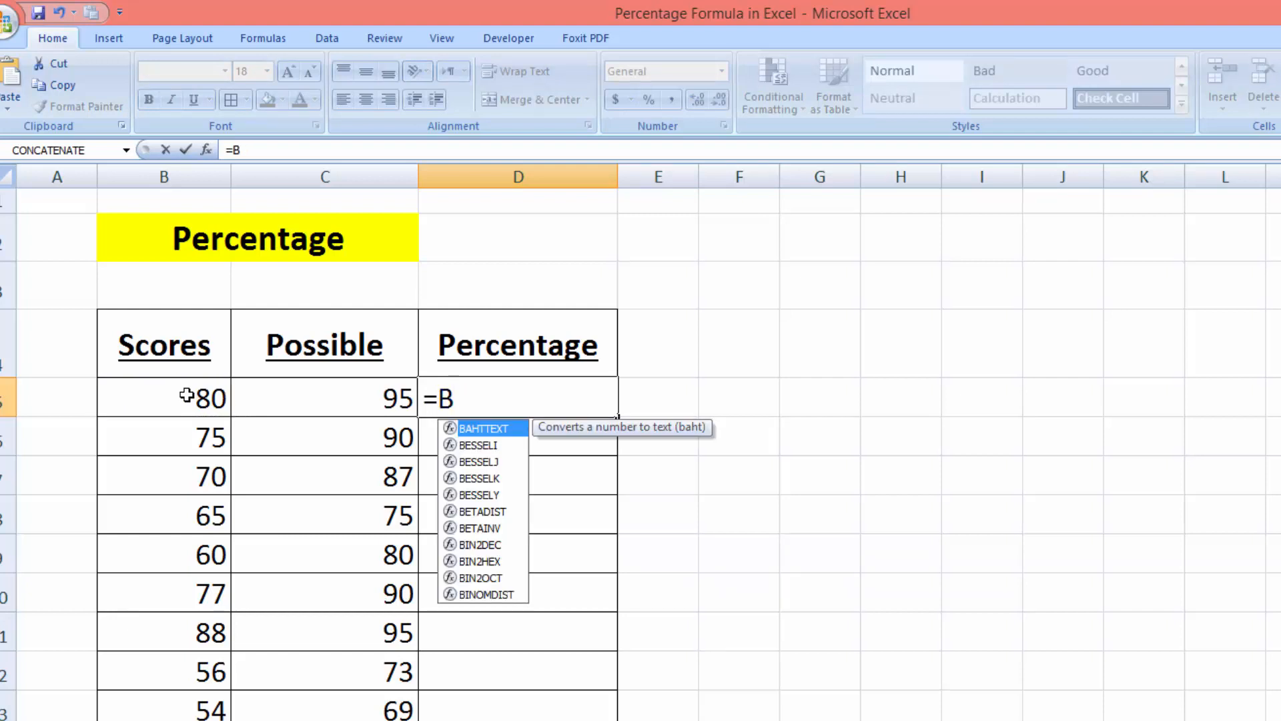
key("BackSpace")
type("(")
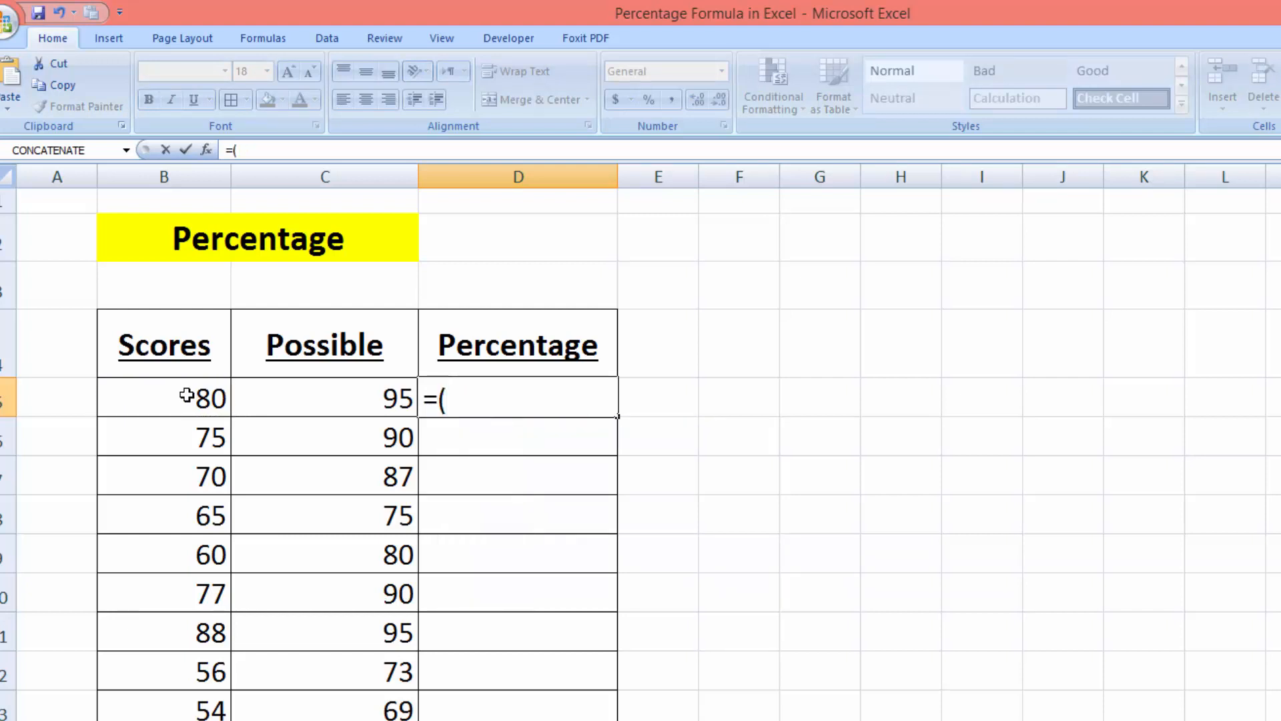
left_click(193, 397)
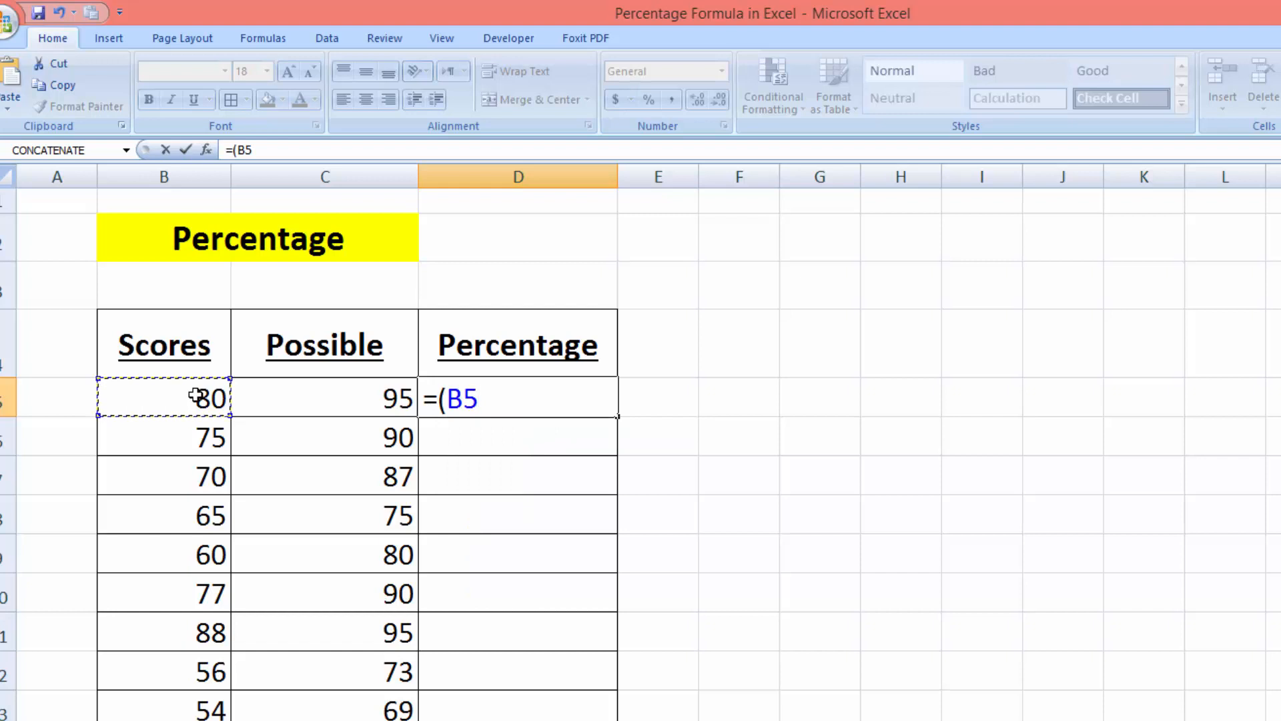
type("/")
key("Left")
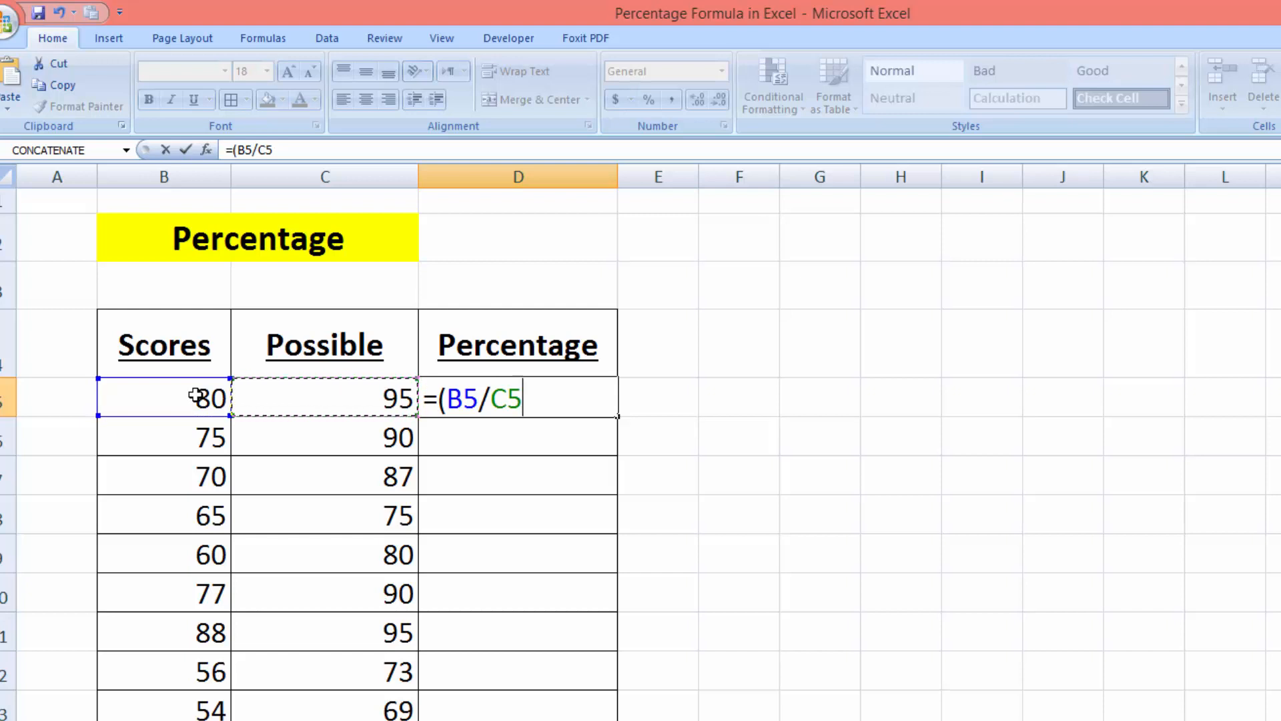
type(")*100")
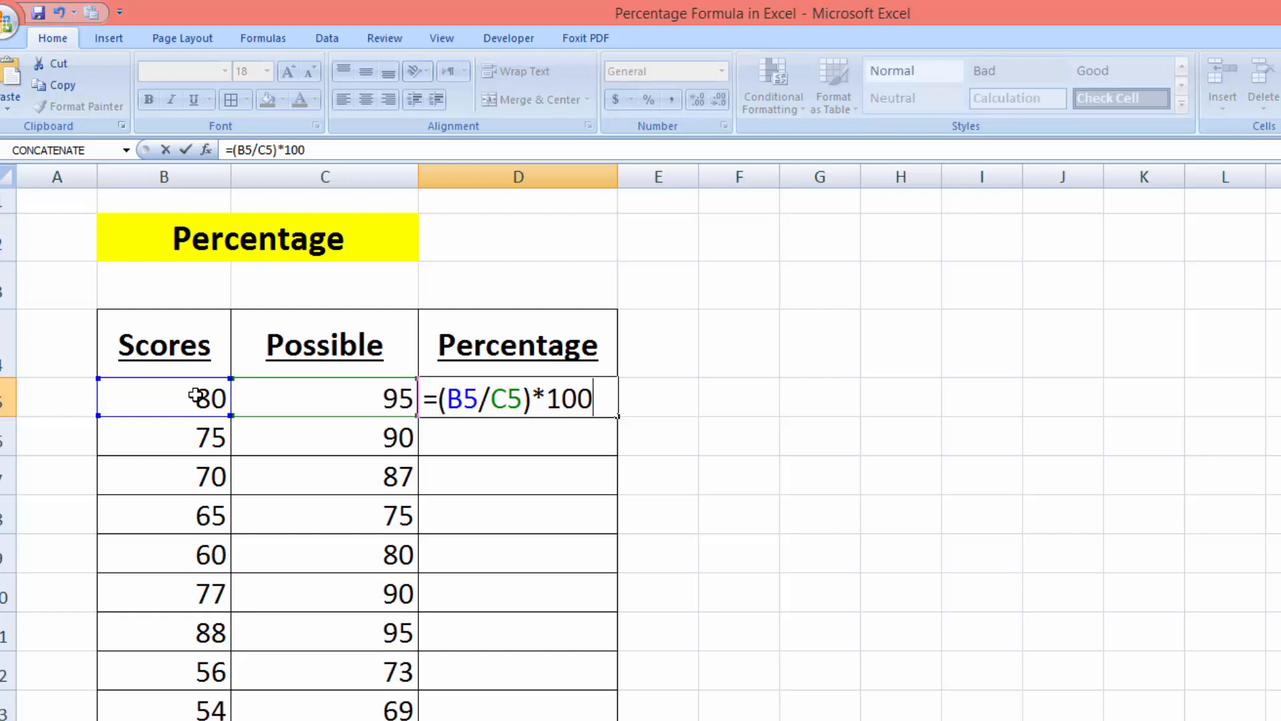
key("Return")
left_click(509, 398)
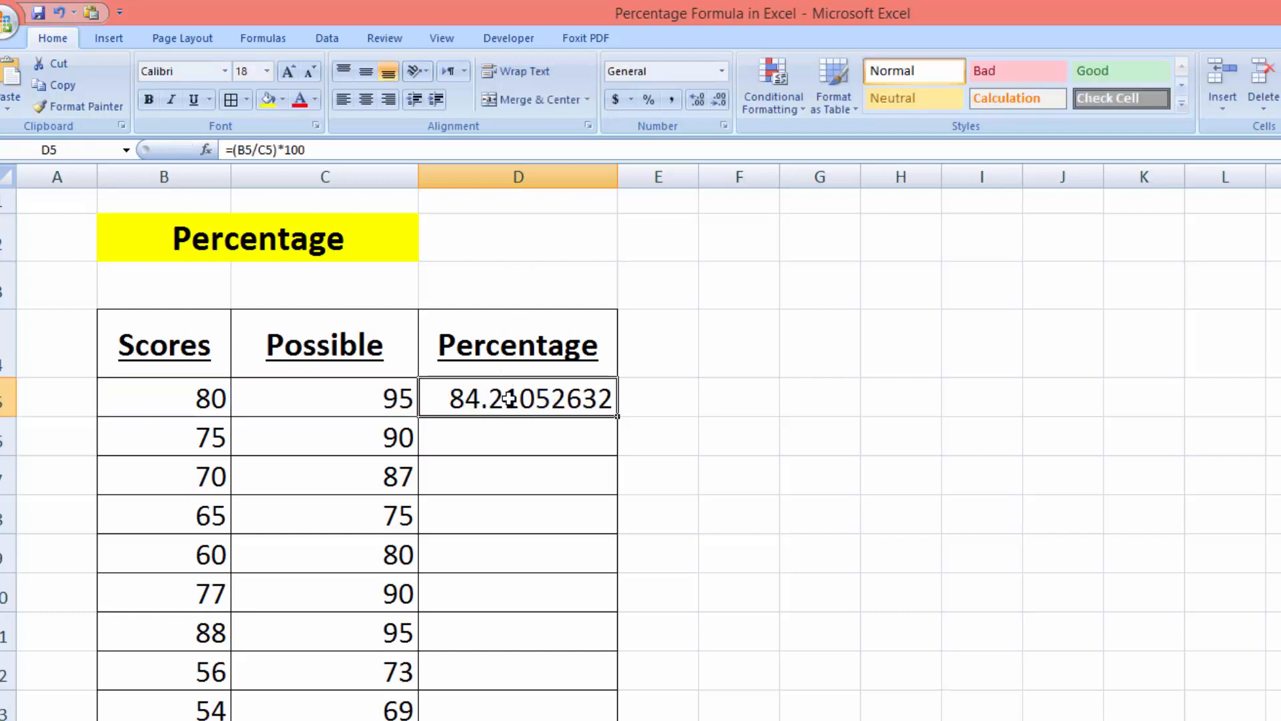
double_click(620, 416)
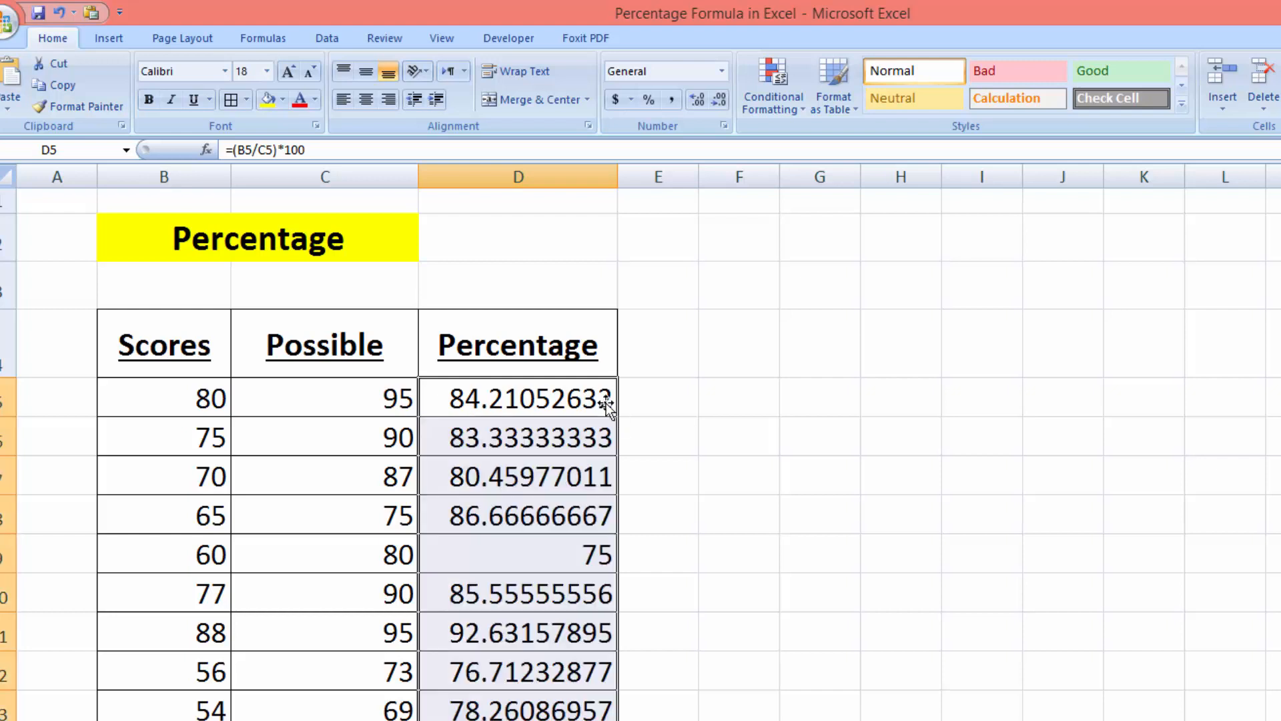
Step: Reduce the decimals of the Percentage column results to one decimal place
left_click(713, 105)
left_click(713, 106)
left_click(713, 106)
left_click(713, 106)
left_click(713, 106)
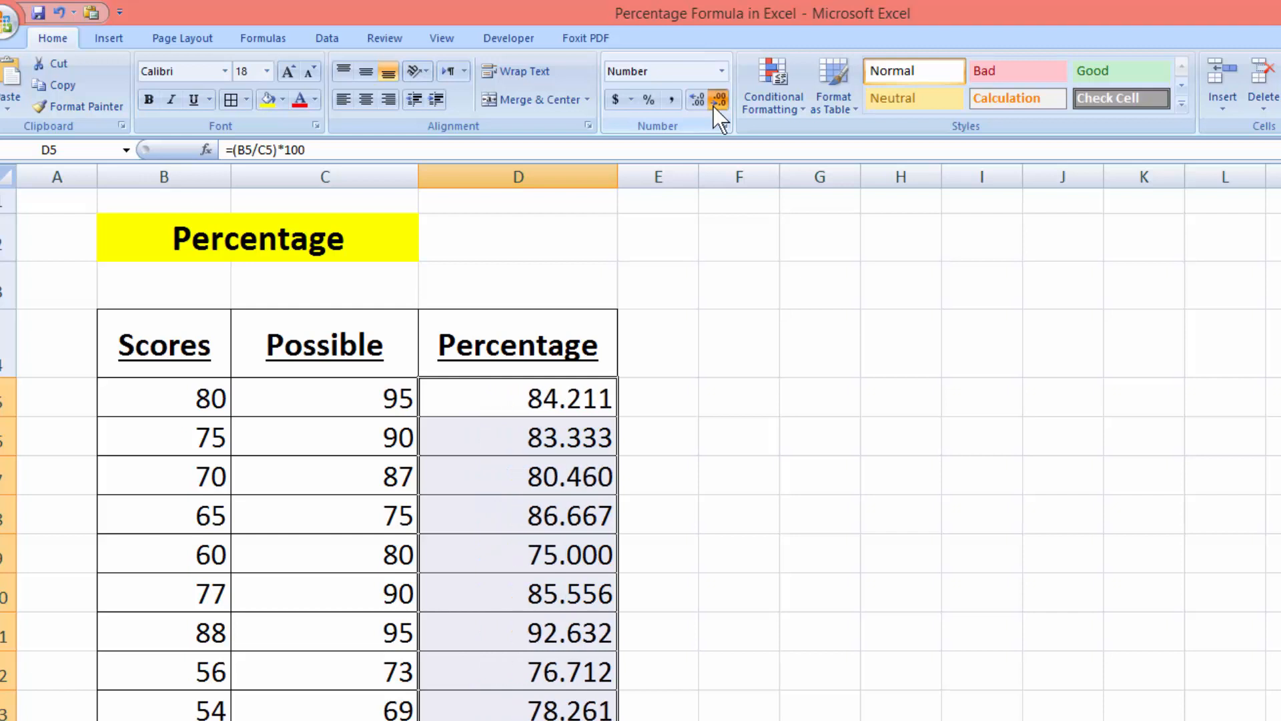
left_click(712, 106)
left_click(713, 106)
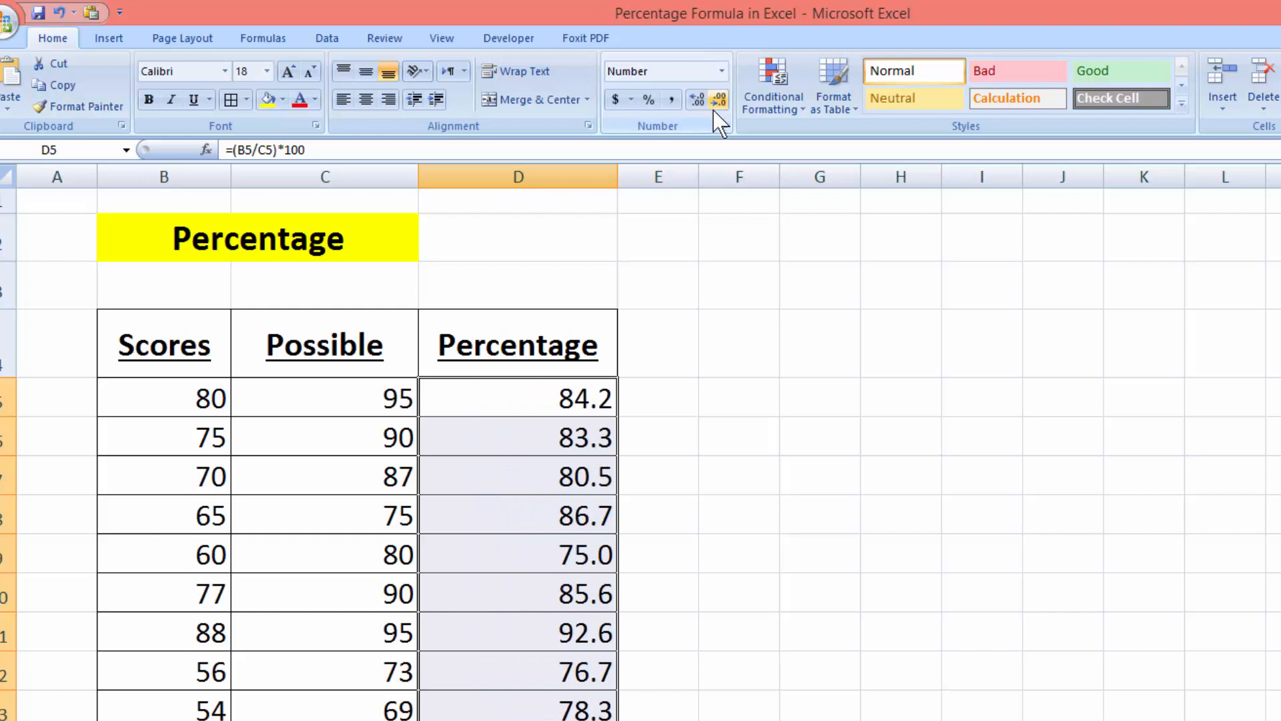
left_click(786, 473)
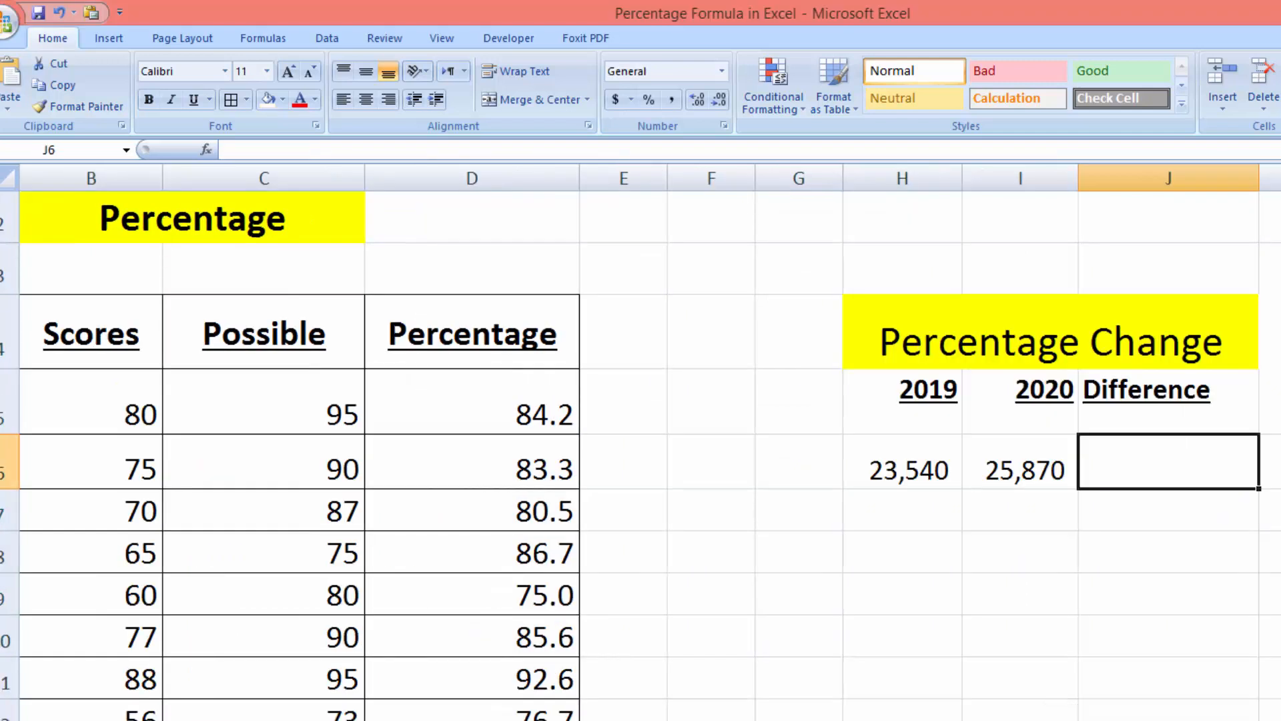
type("=")
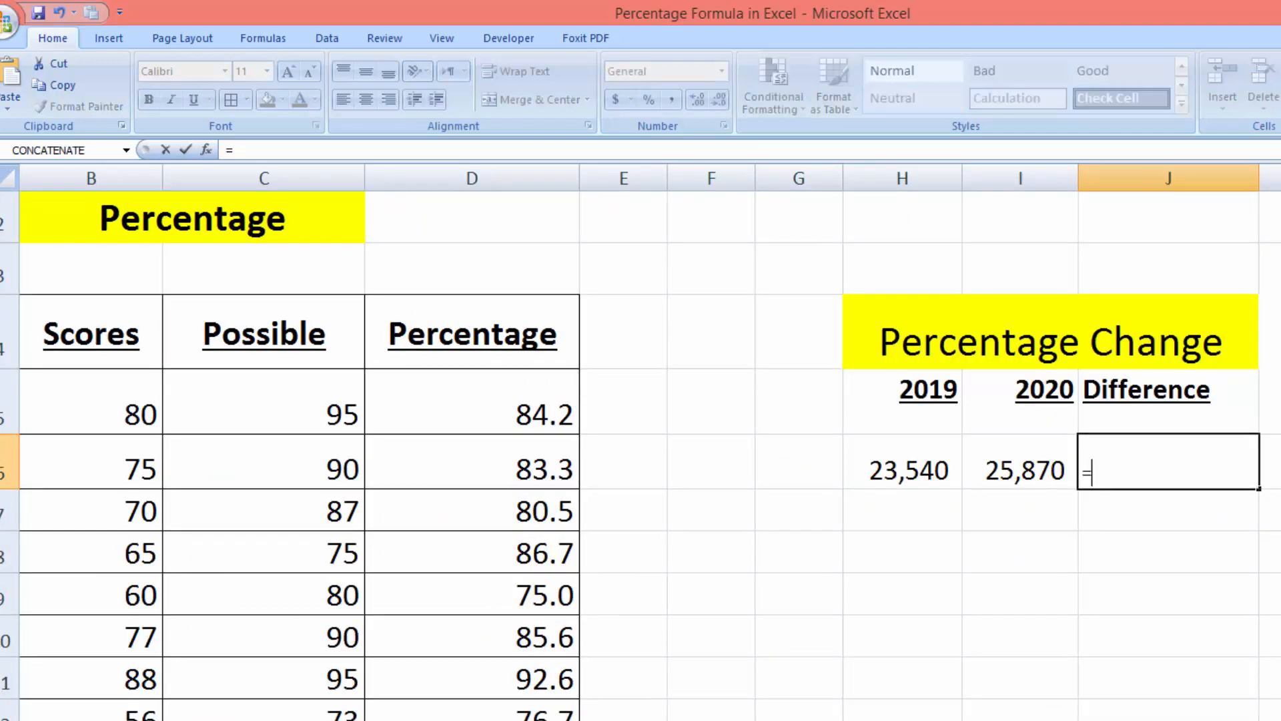
key("BackSpace")
left_click(1169, 699)
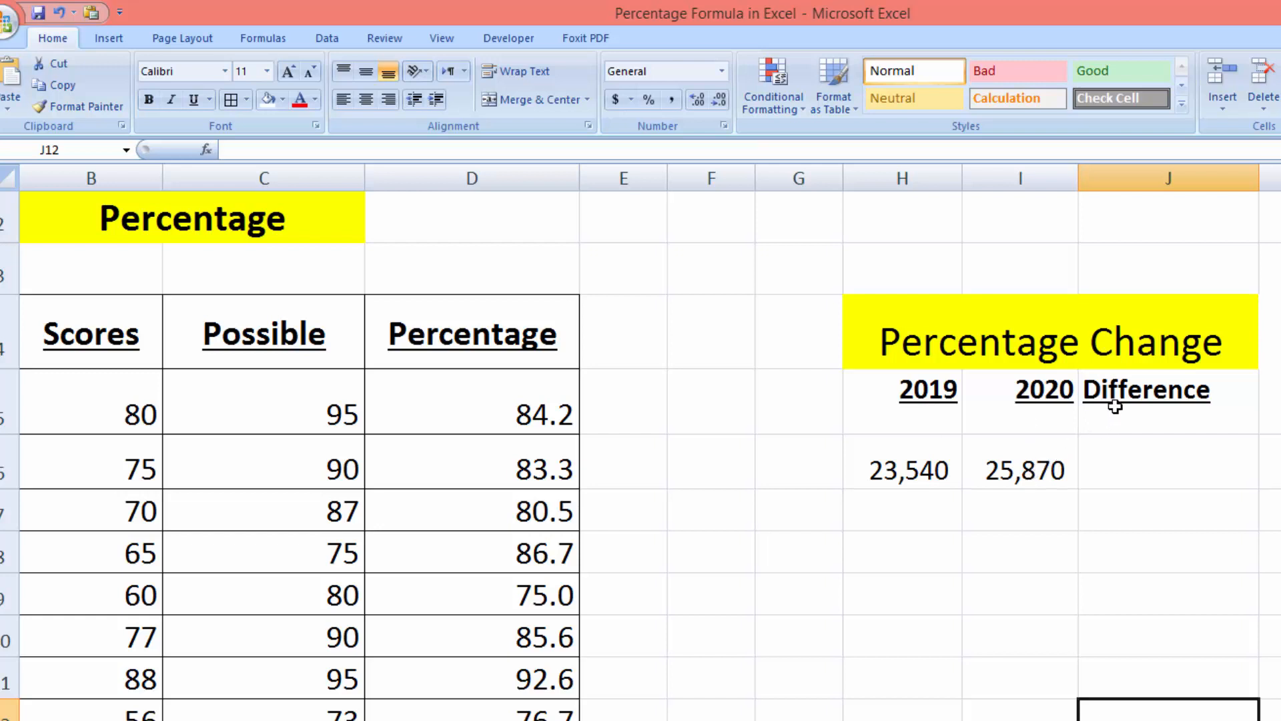
left_click(1132, 474)
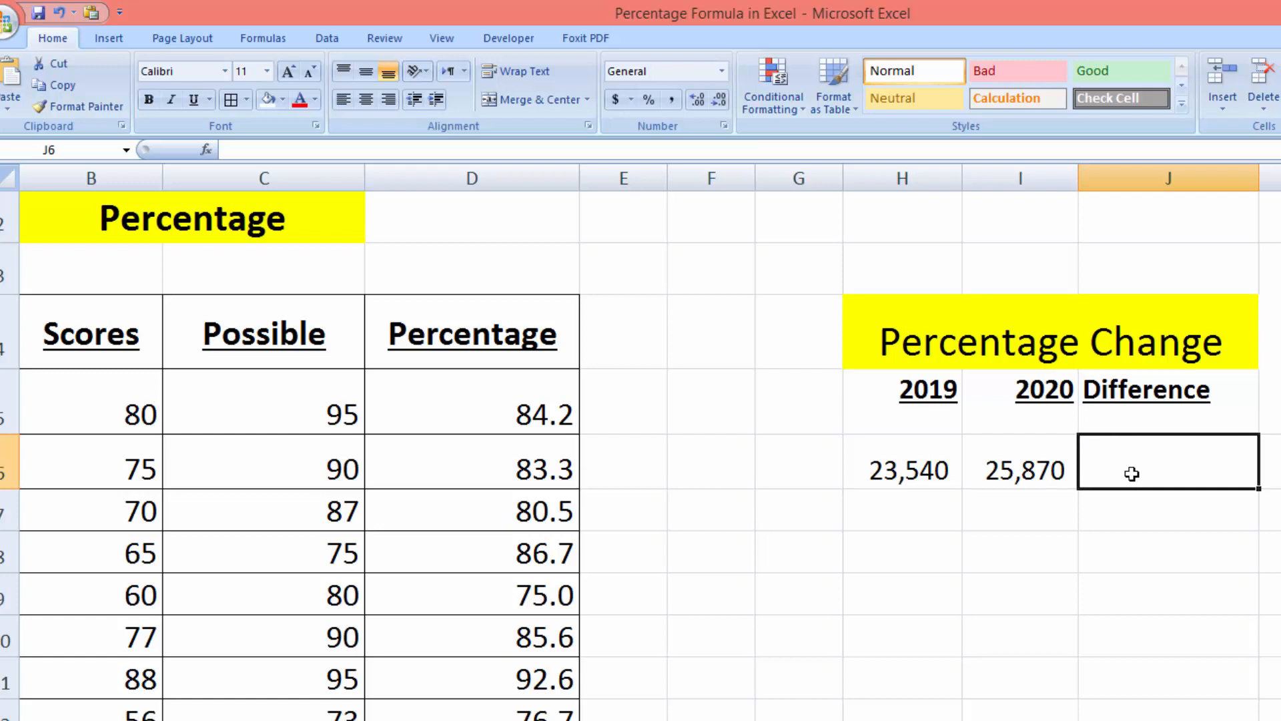
type("=")
key("BackSpace")
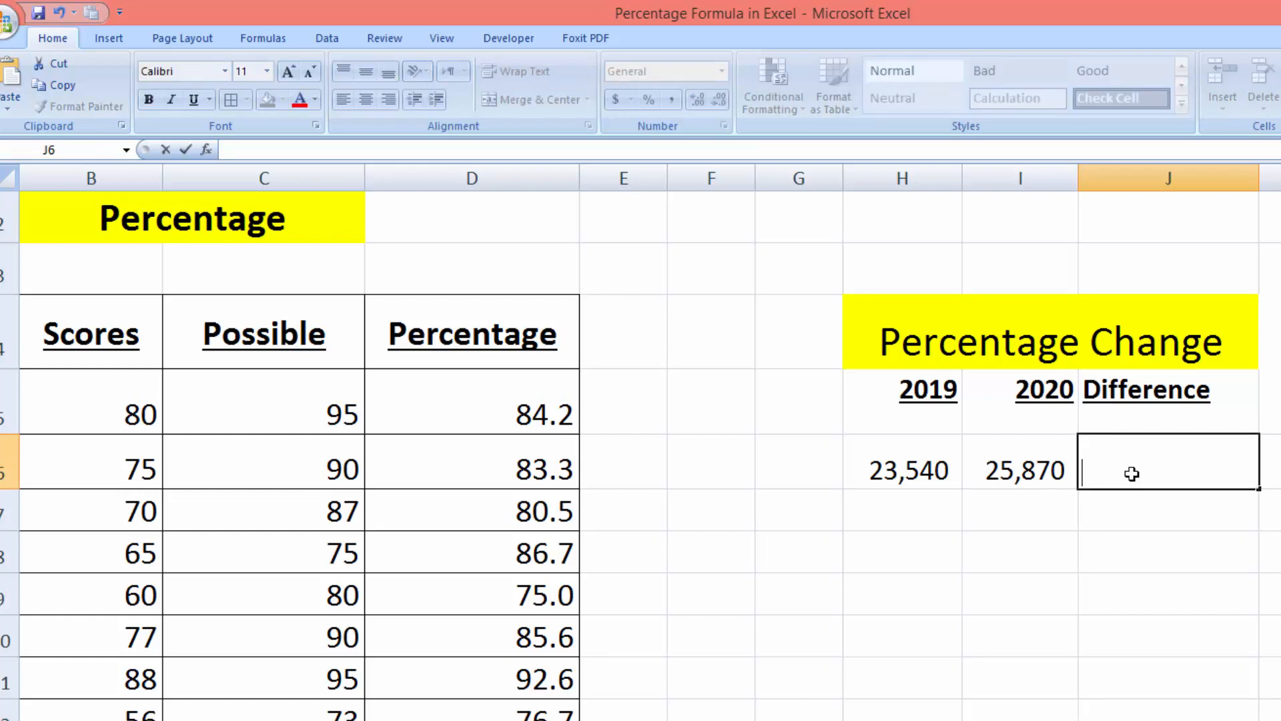
left_click(1095, 567)
Step: Increase the font size of the Difference cell J6 to 20
left_click(1100, 474)
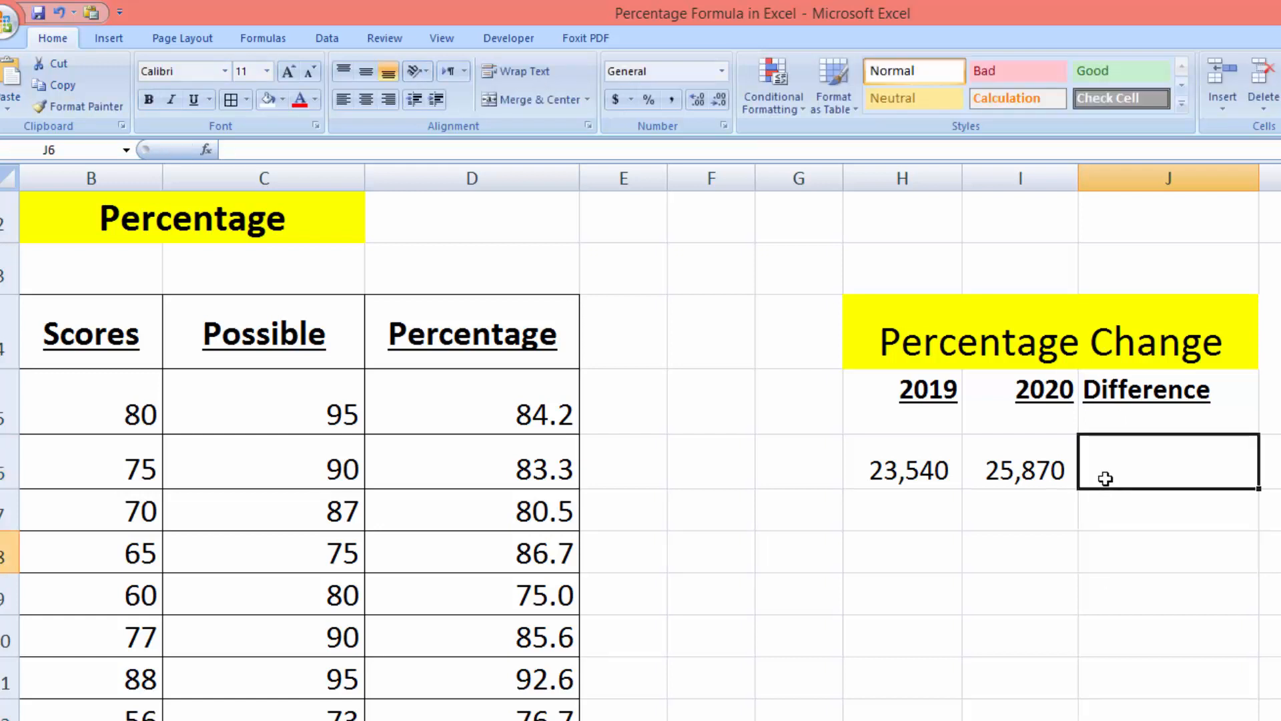
left_click(287, 67)
left_click(287, 67)
left_click(287, 67)
left_click(287, 67)
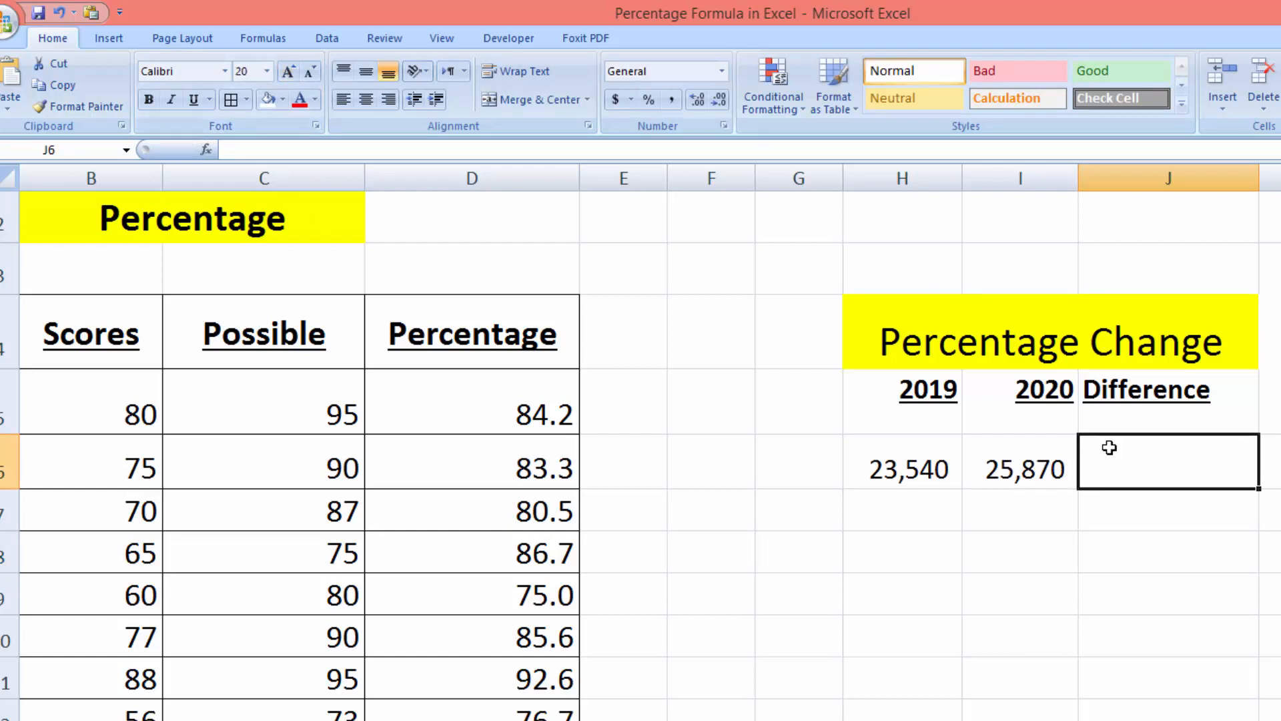
Step: Calculate the change from 2019 to 2020 in J6 with the formula =(I6/H6)-1
type("=")
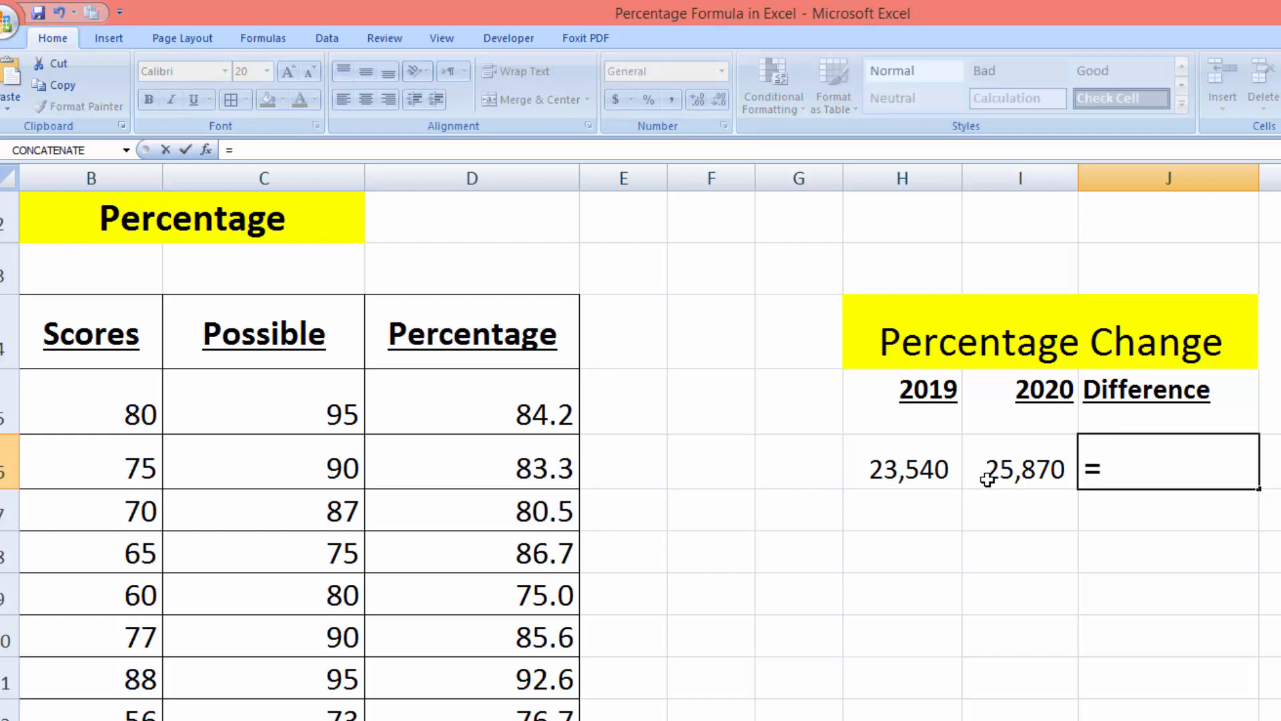
type("(")
left_click(994, 472)
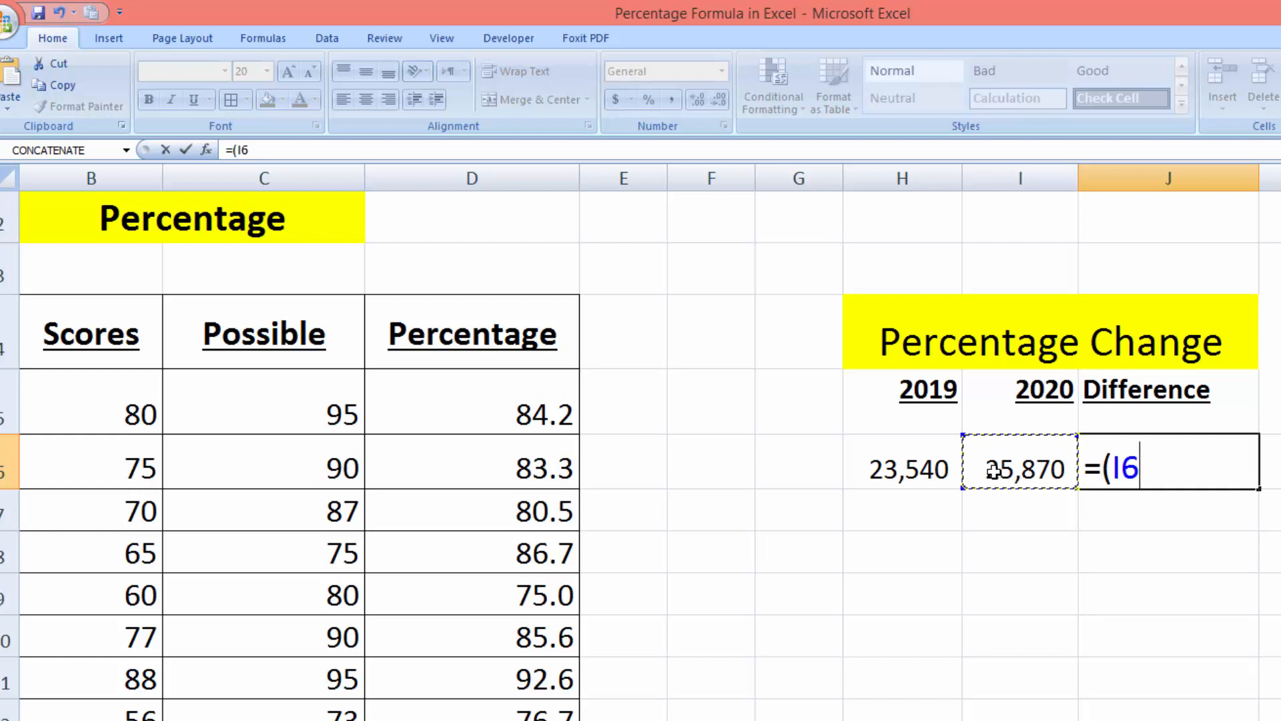
type("/")
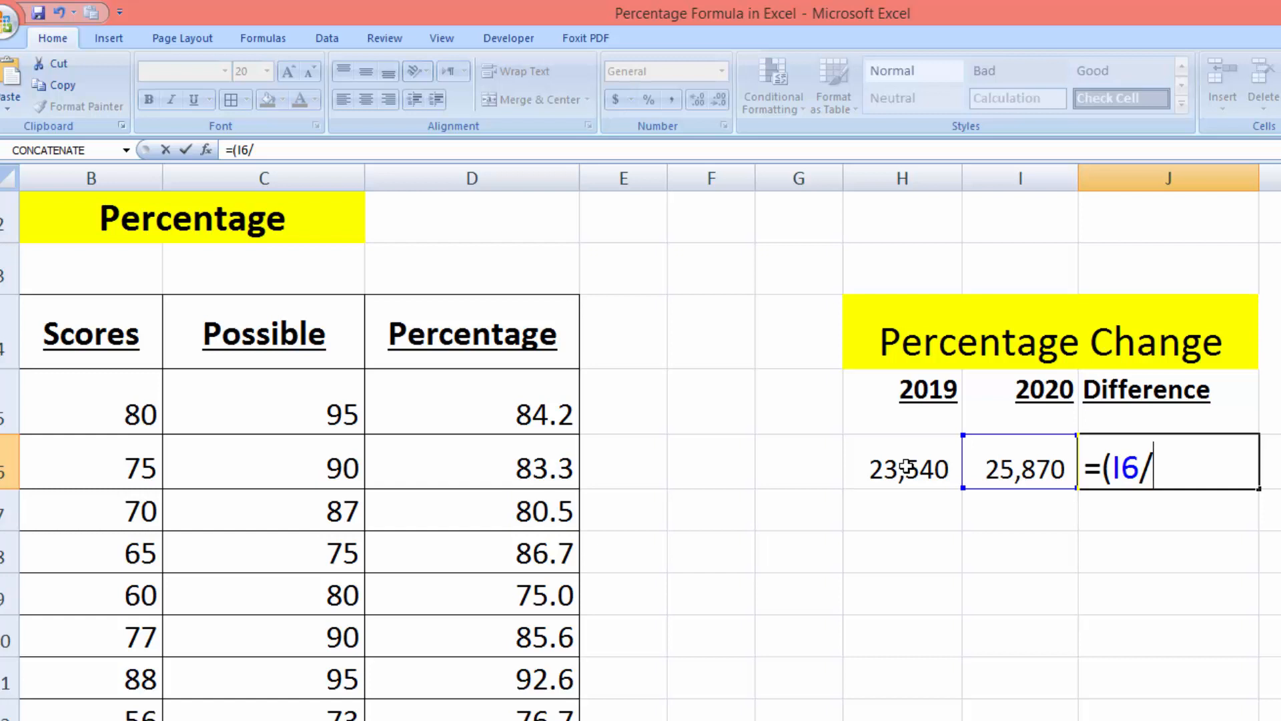
left_click(906, 469)
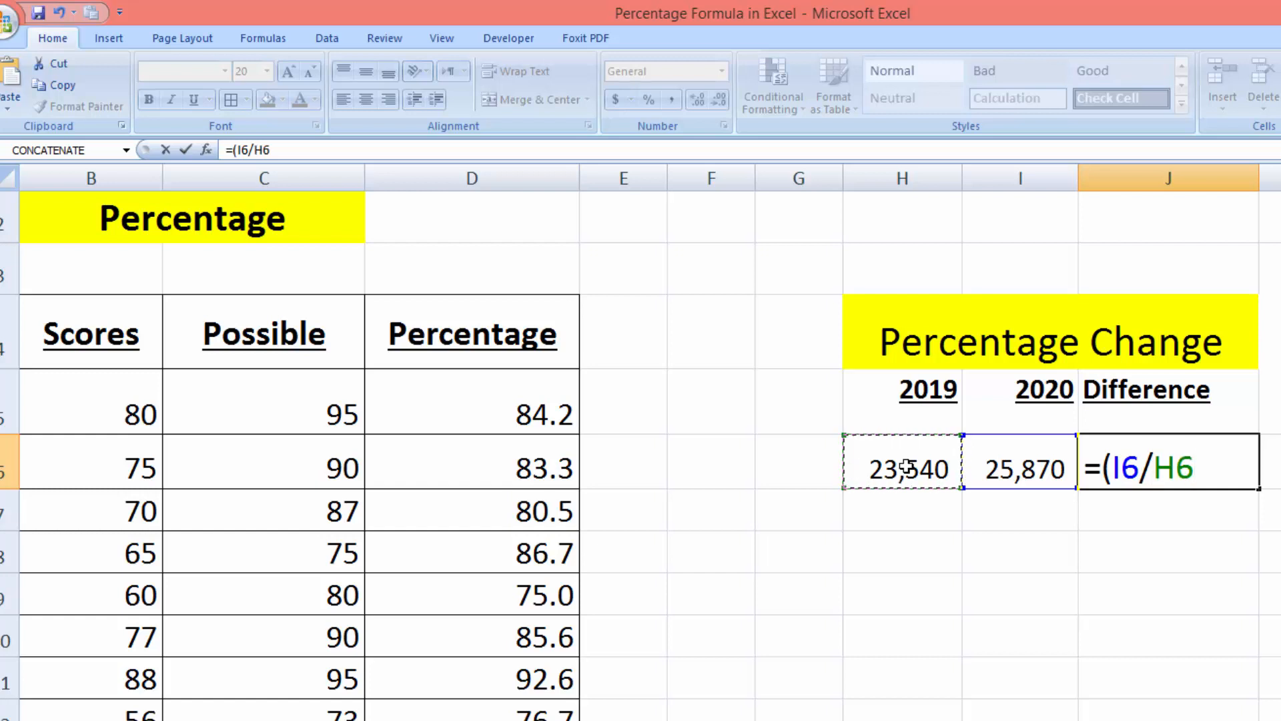
type(")-1")
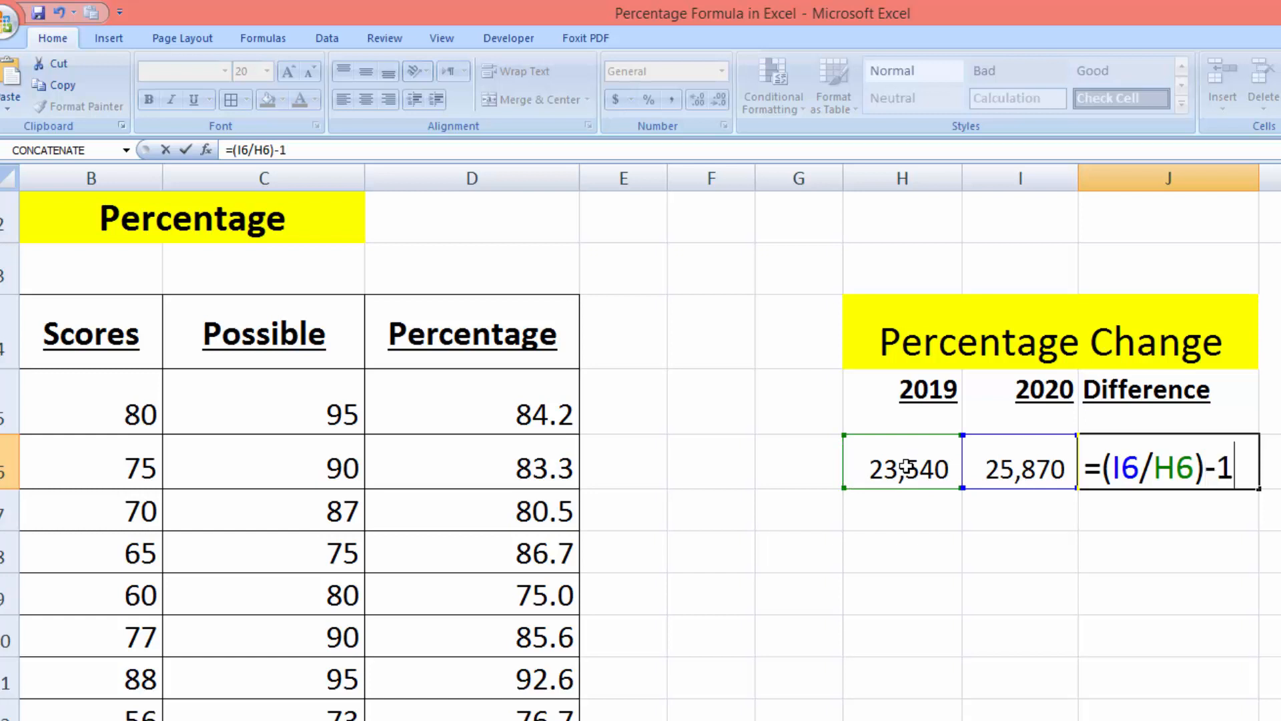
key("Return")
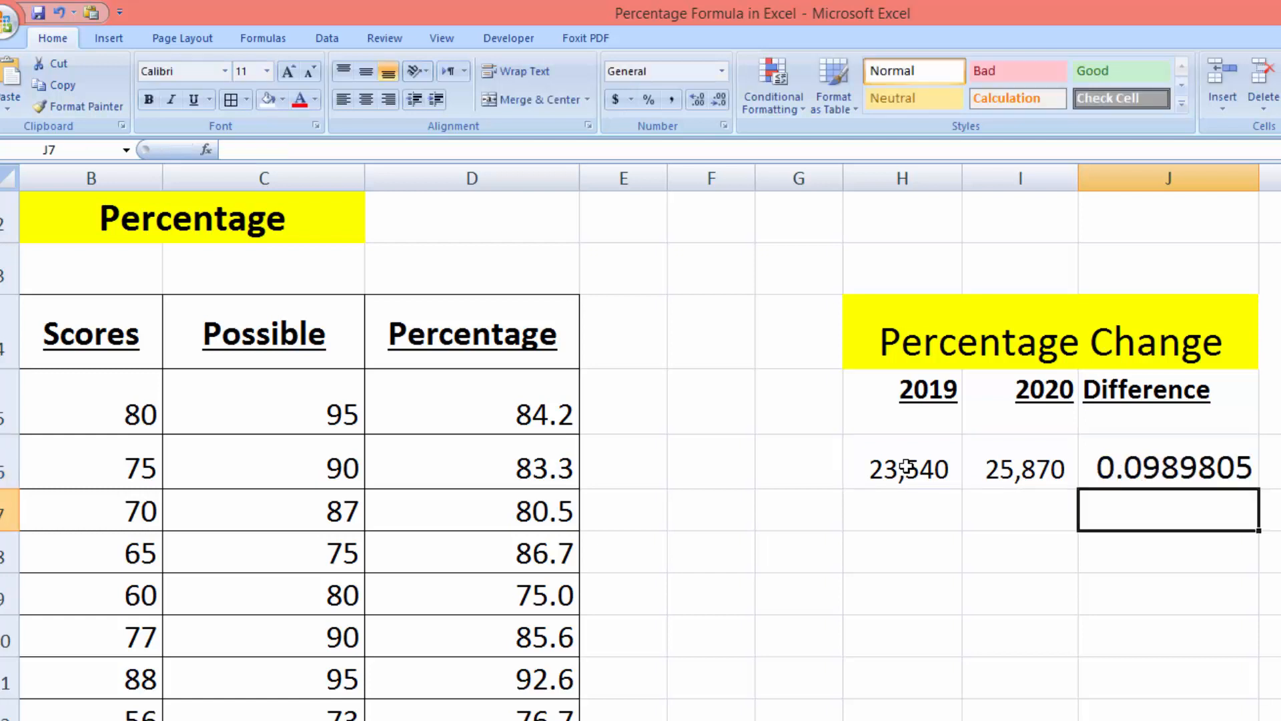
Step: Format the Difference result in J6 as Percentage
left_click(1138, 444)
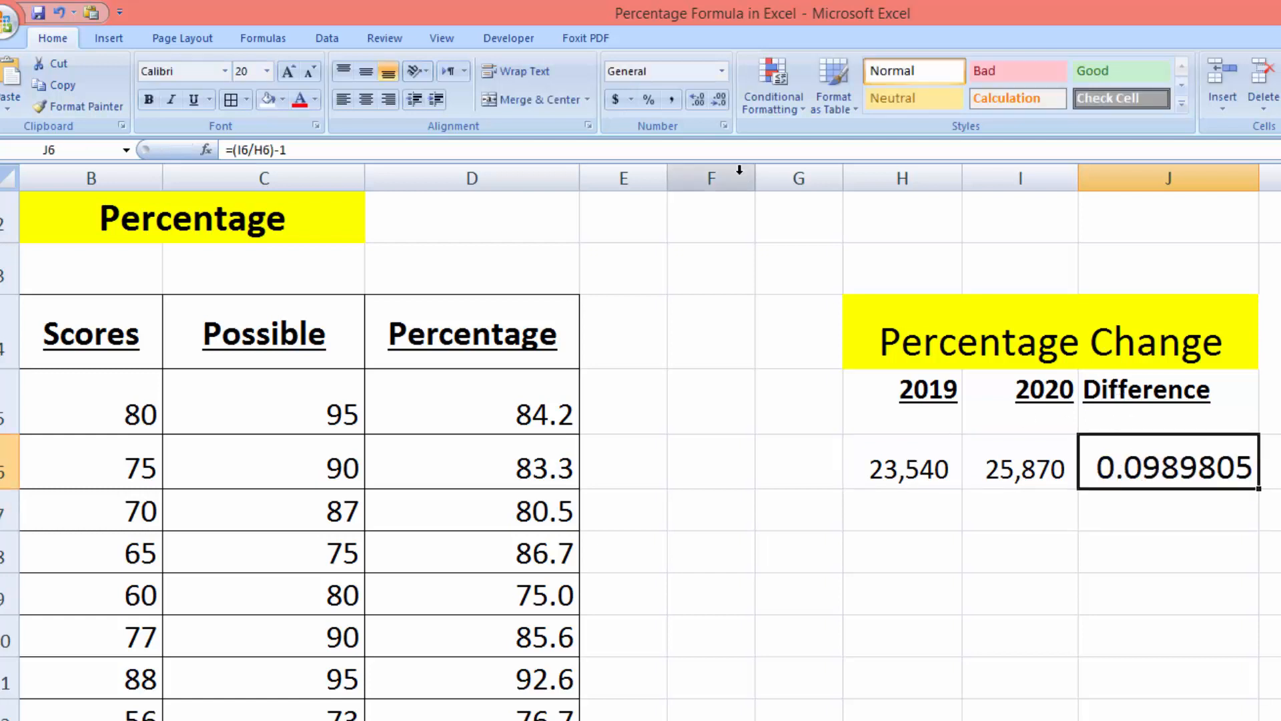
left_click(722, 70)
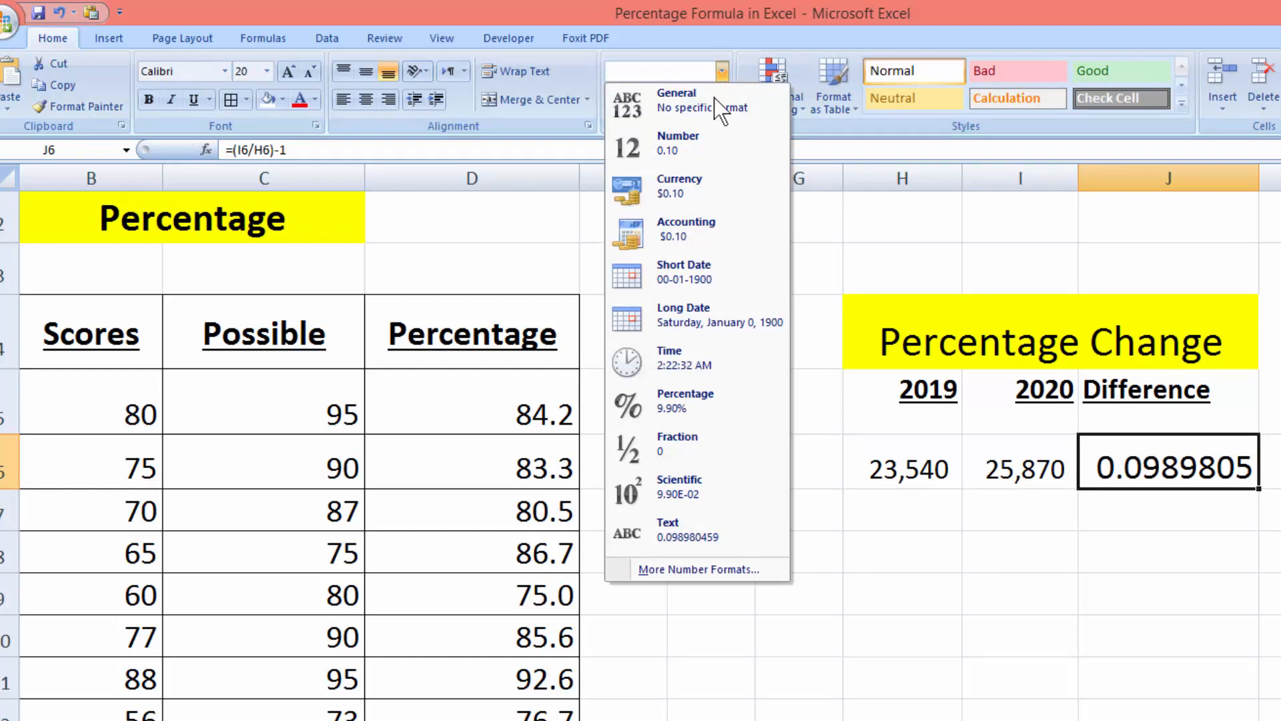
left_click(675, 401)
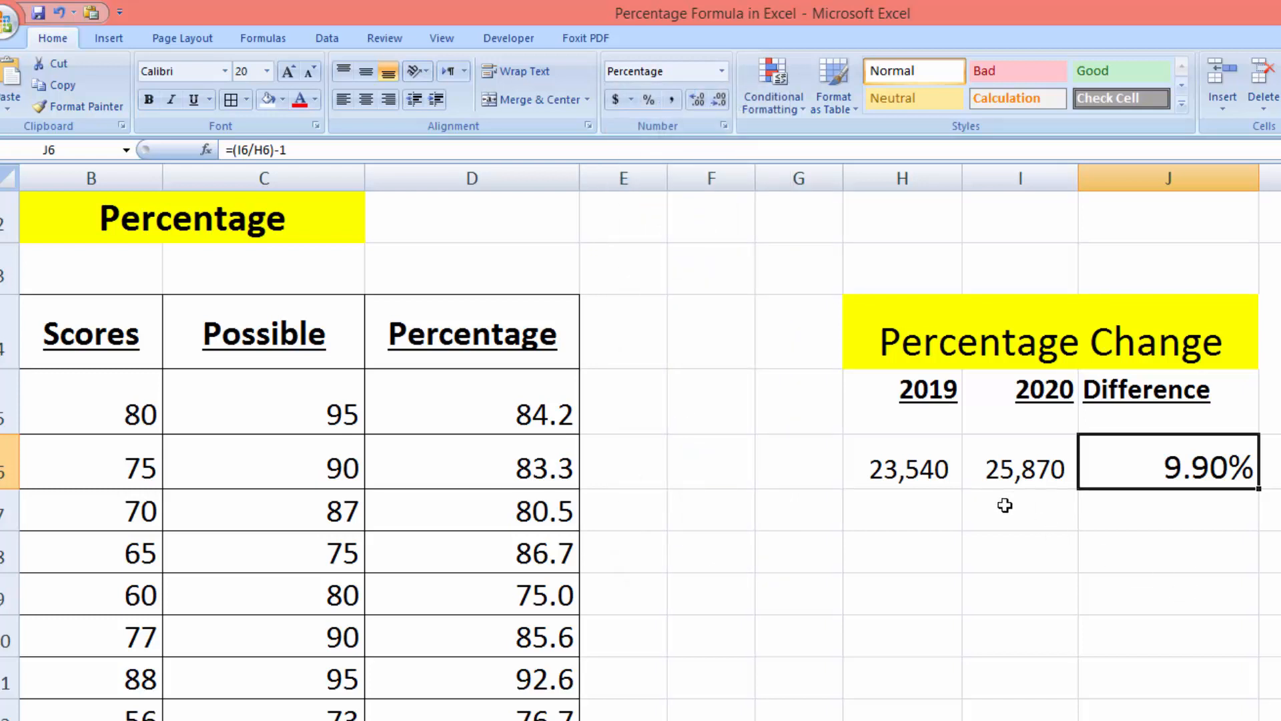
Step: Increase the font size of the empty cells H7:J10 below the Percentage Change figures to 18
left_click(942, 520)
left_click_drag(941, 520, 1108, 586)
left_click_drag(1125, 626, 1125, 625)
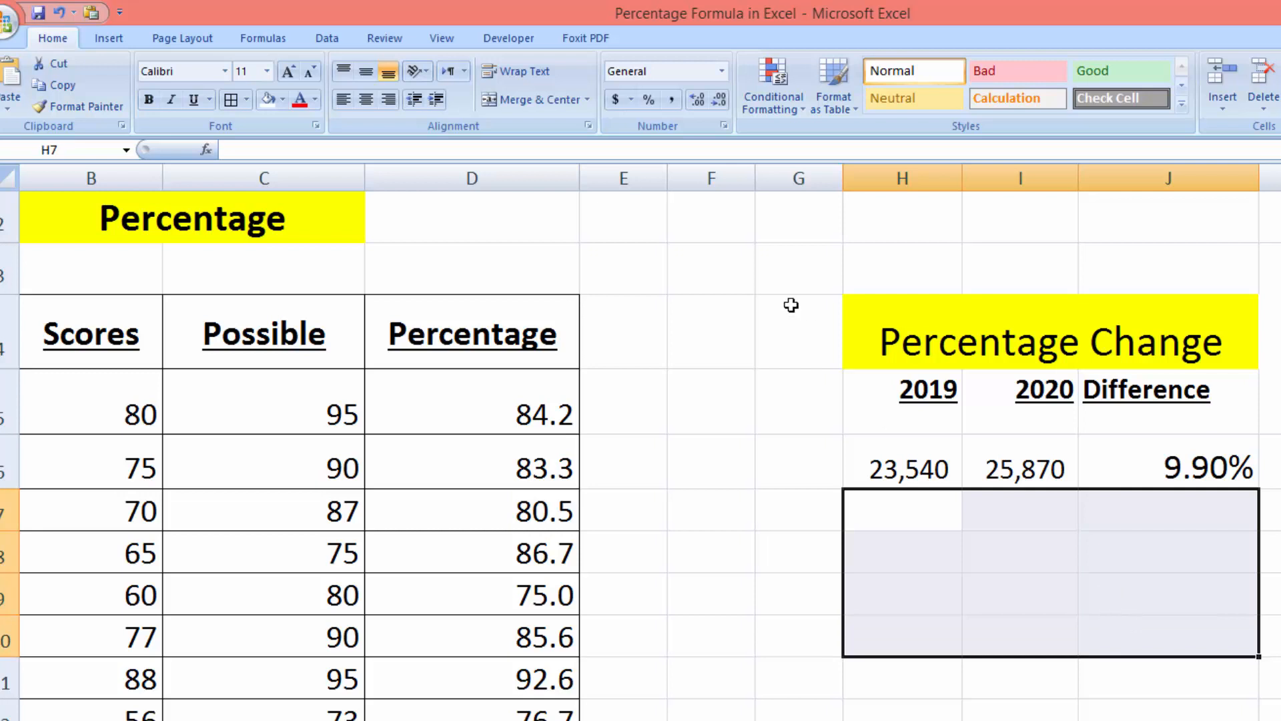
left_click(287, 71)
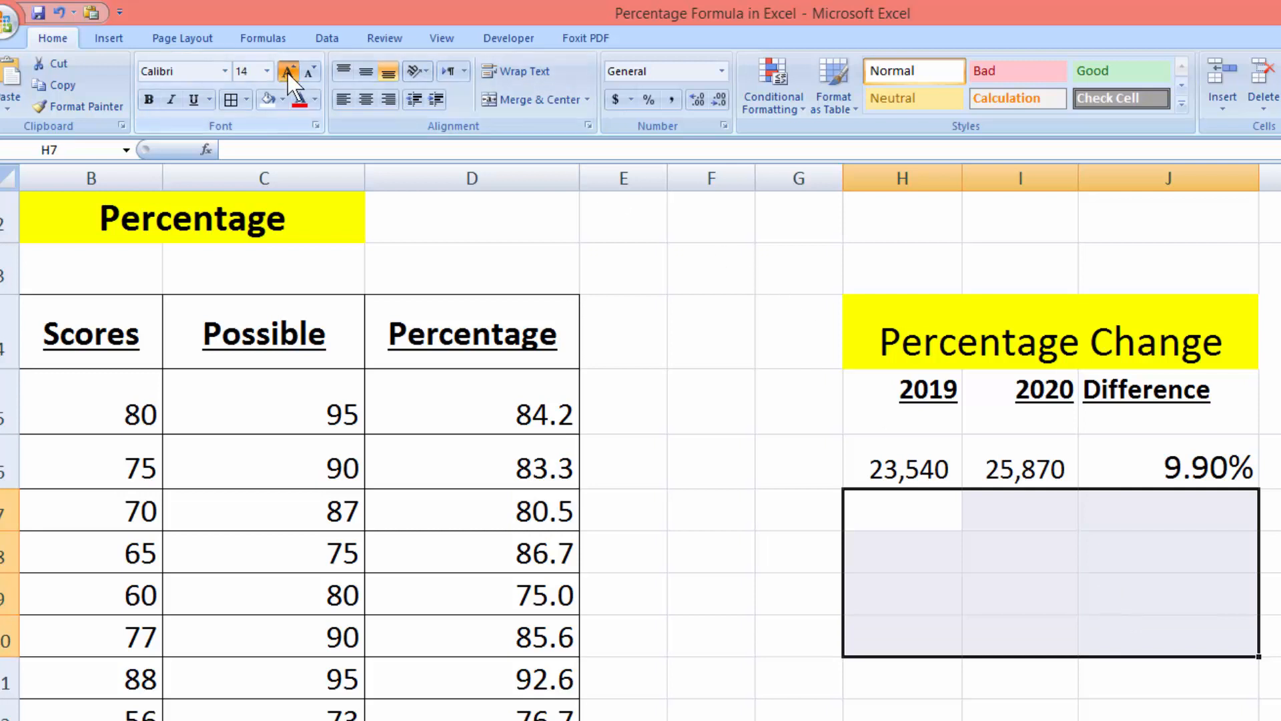
left_click(288, 72)
left_click(288, 73)
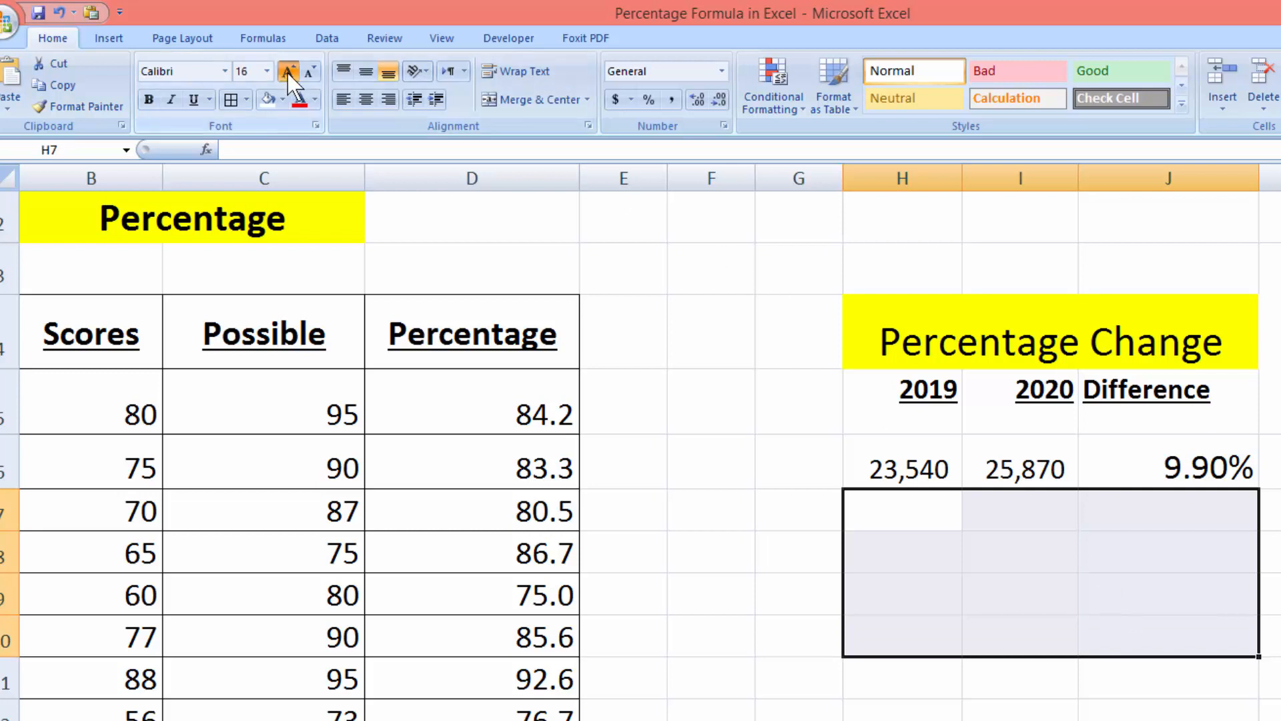
Step: Enter the 2019 values 12900, 13400 and 16500 in cells H7 to H9
left_click(886, 507)
type("12900")
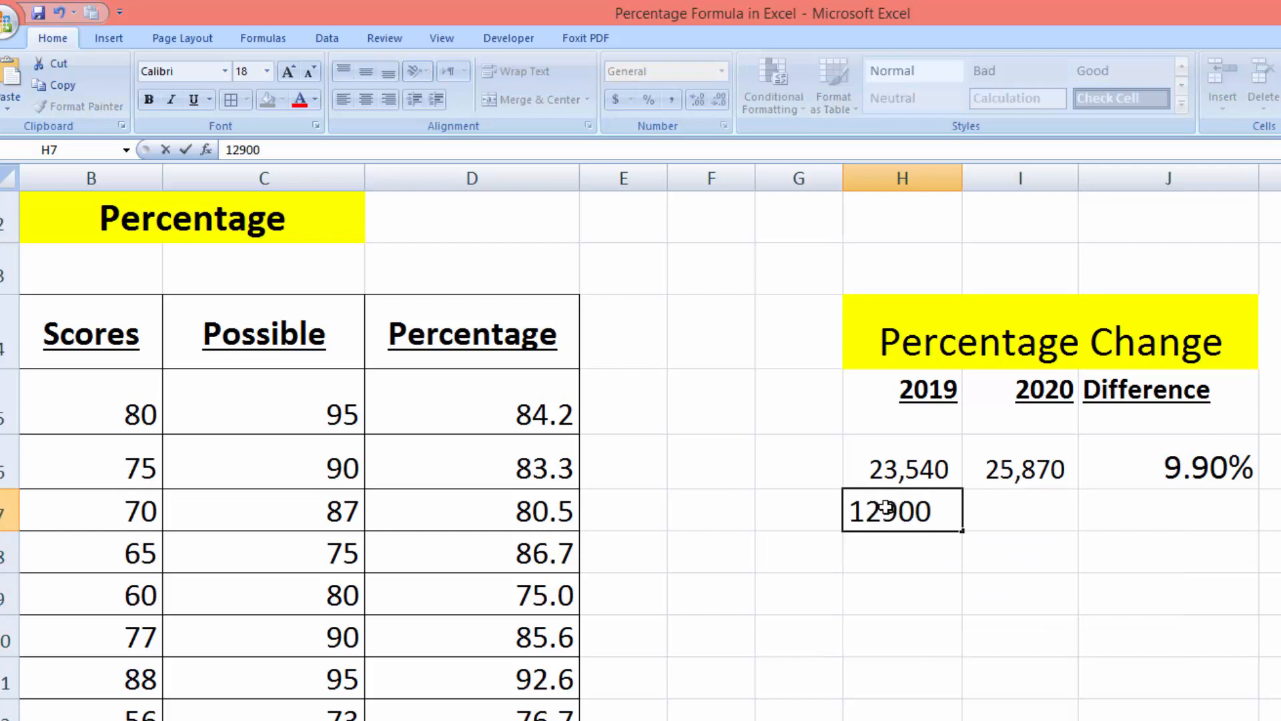
key("Return")
type("1")
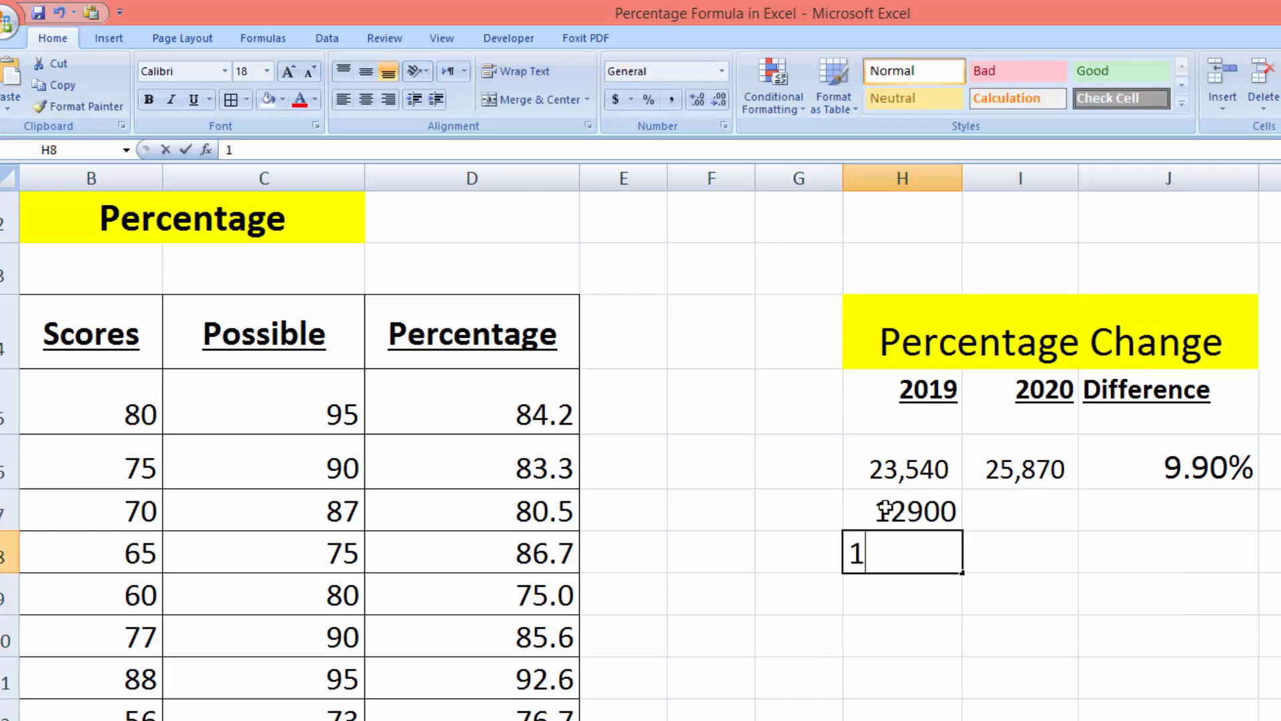
type("3400")
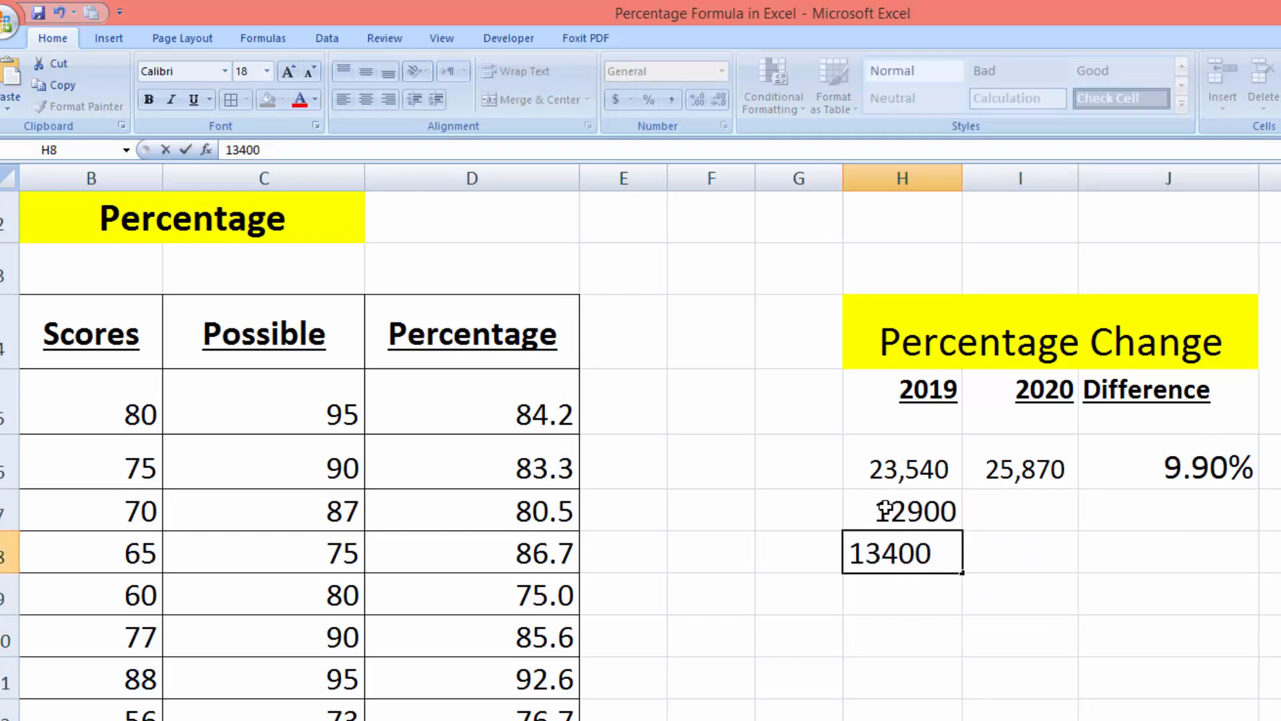
key("Return")
type("165")
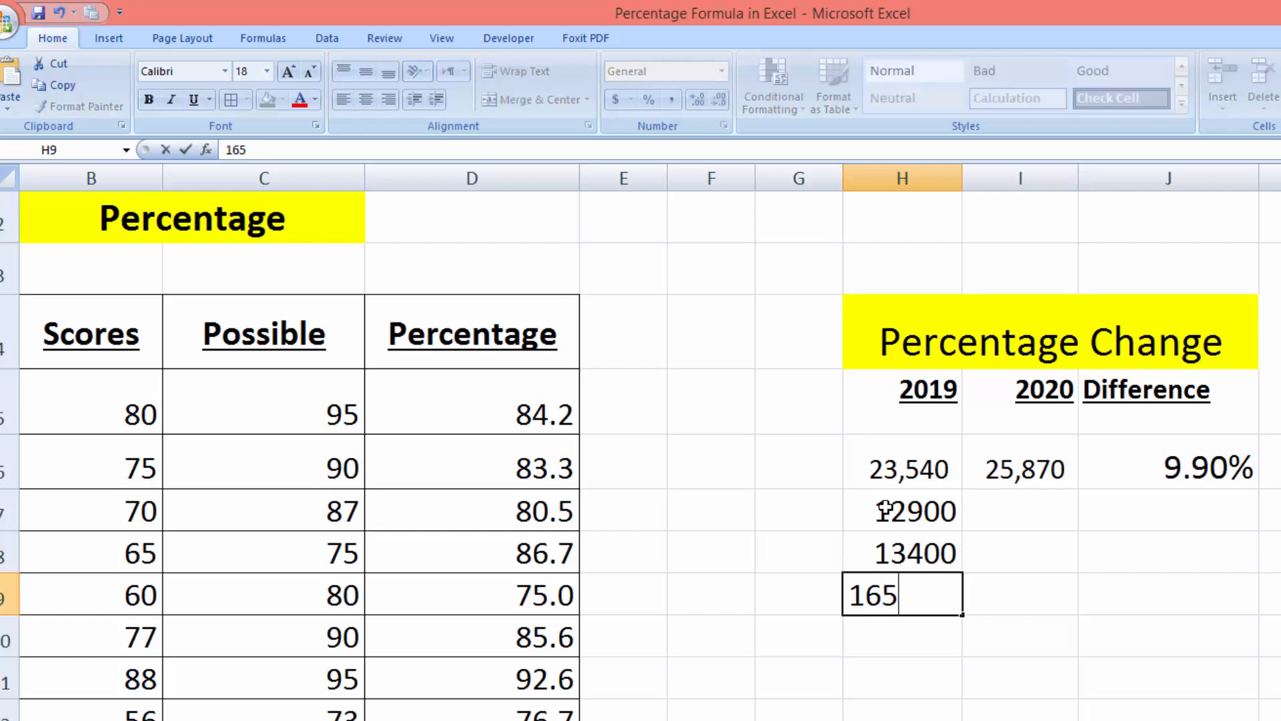
type("00")
key("Tab")
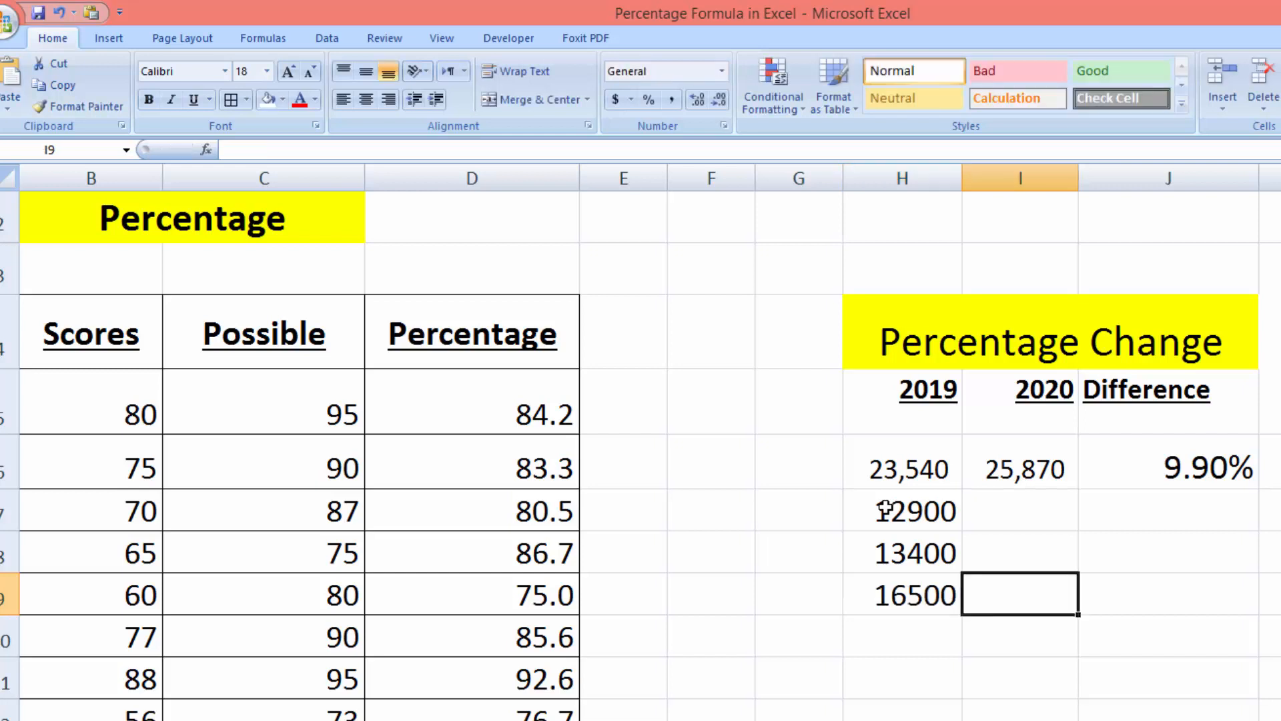
Step: Enter the 2020 values 15000, 17600 and 29999 in cells I7 to I9
left_click(989, 512)
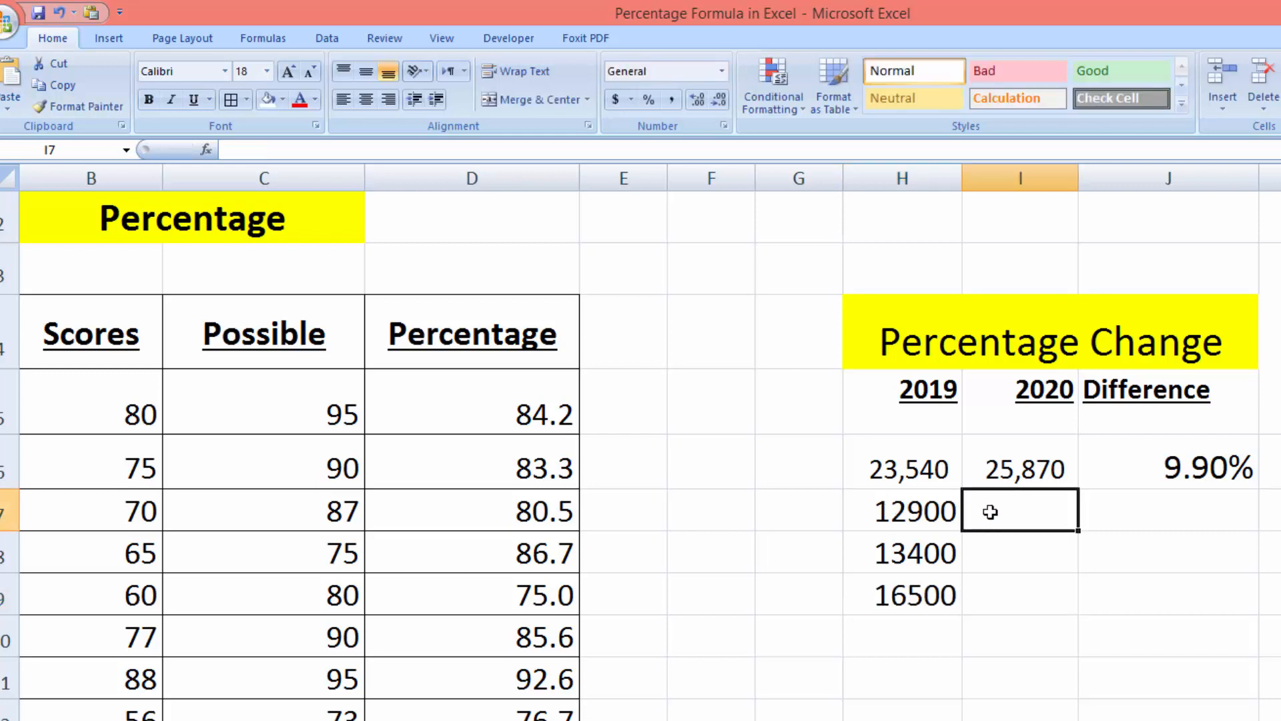
type("15000")
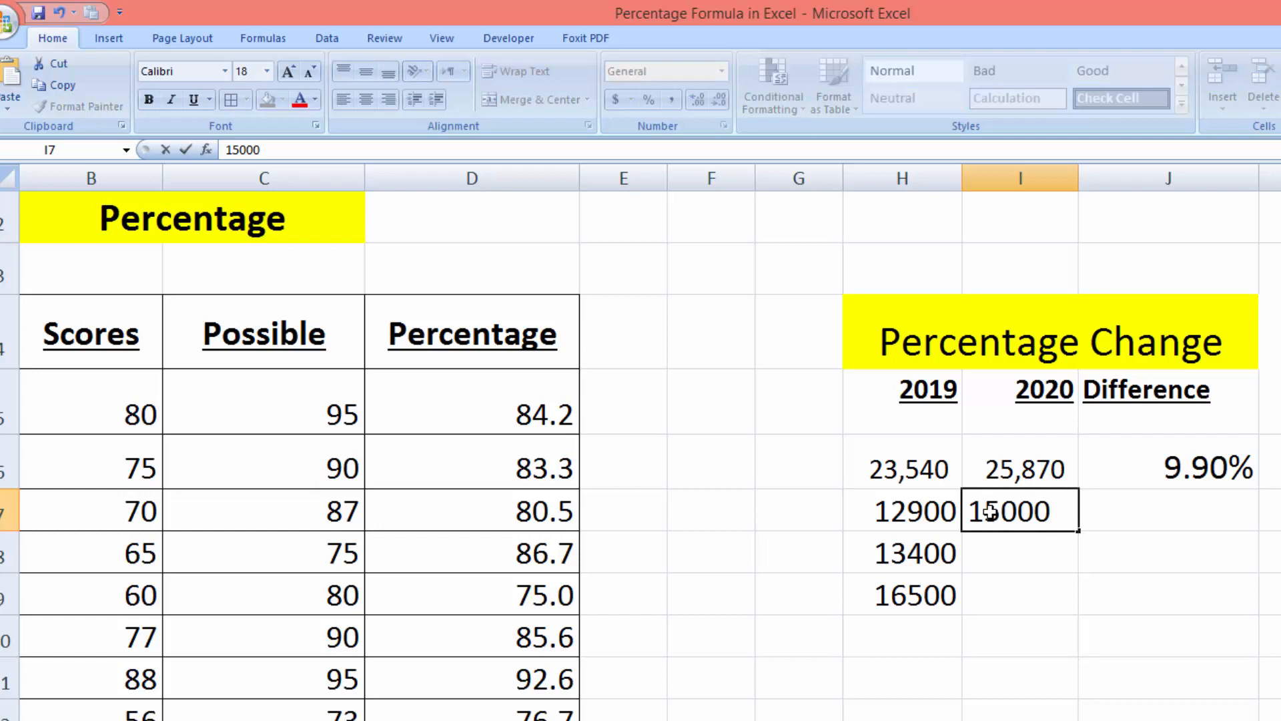
key("Return")
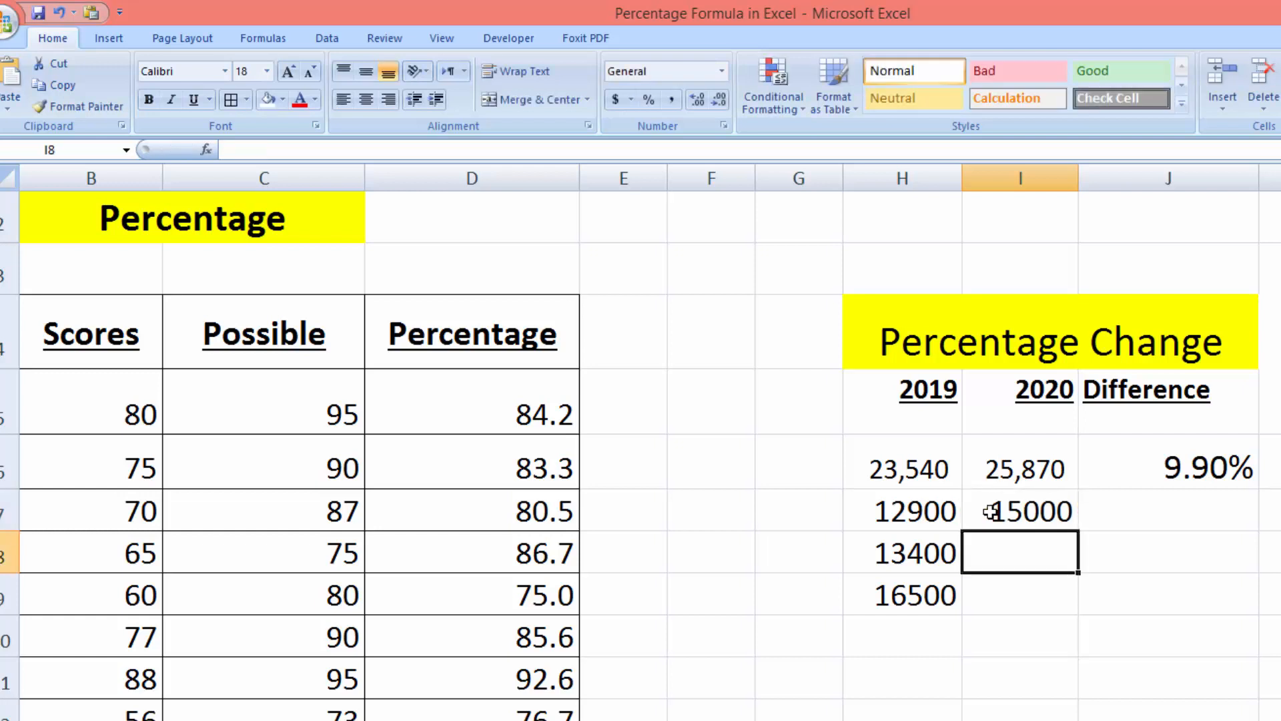
type("17600")
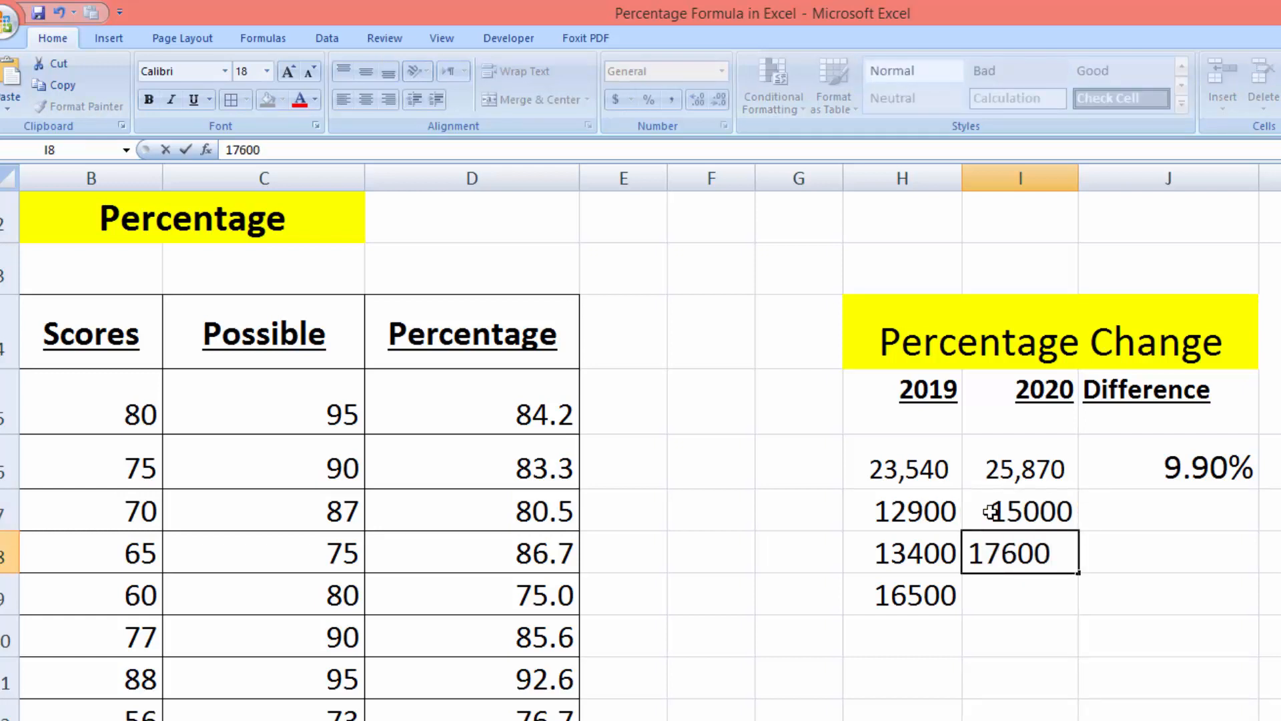
key("Return")
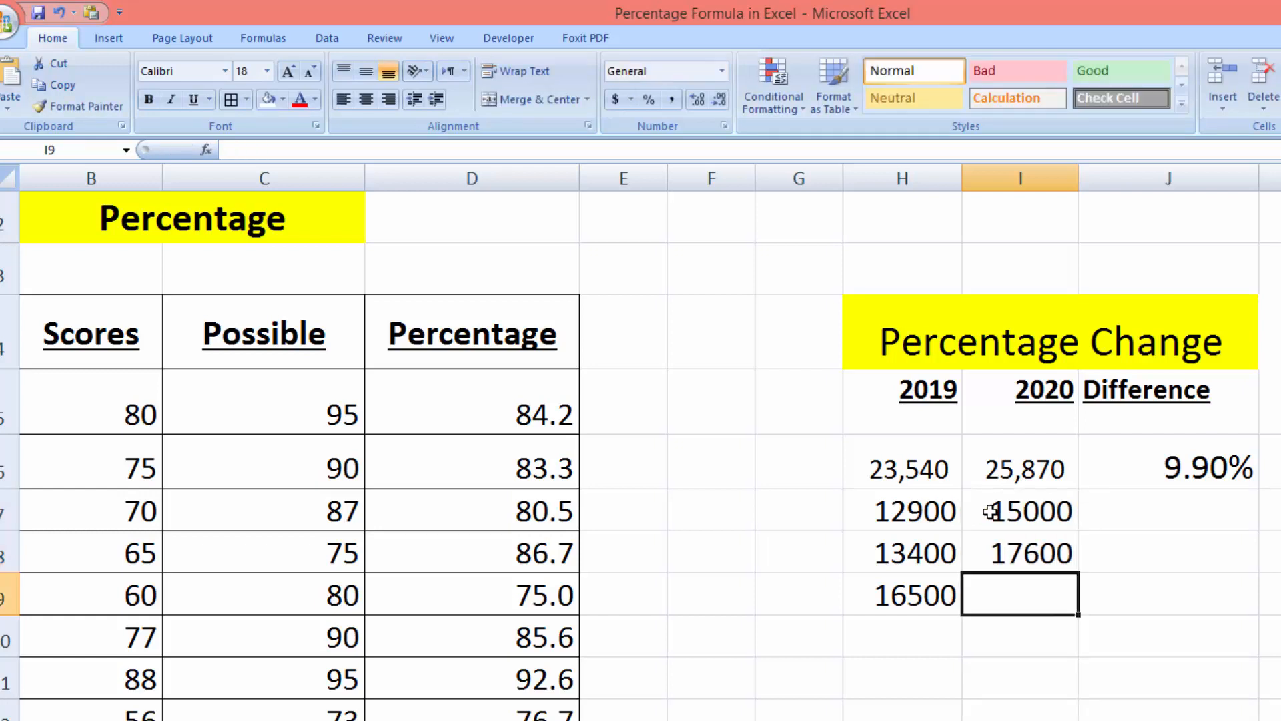
type("2999")
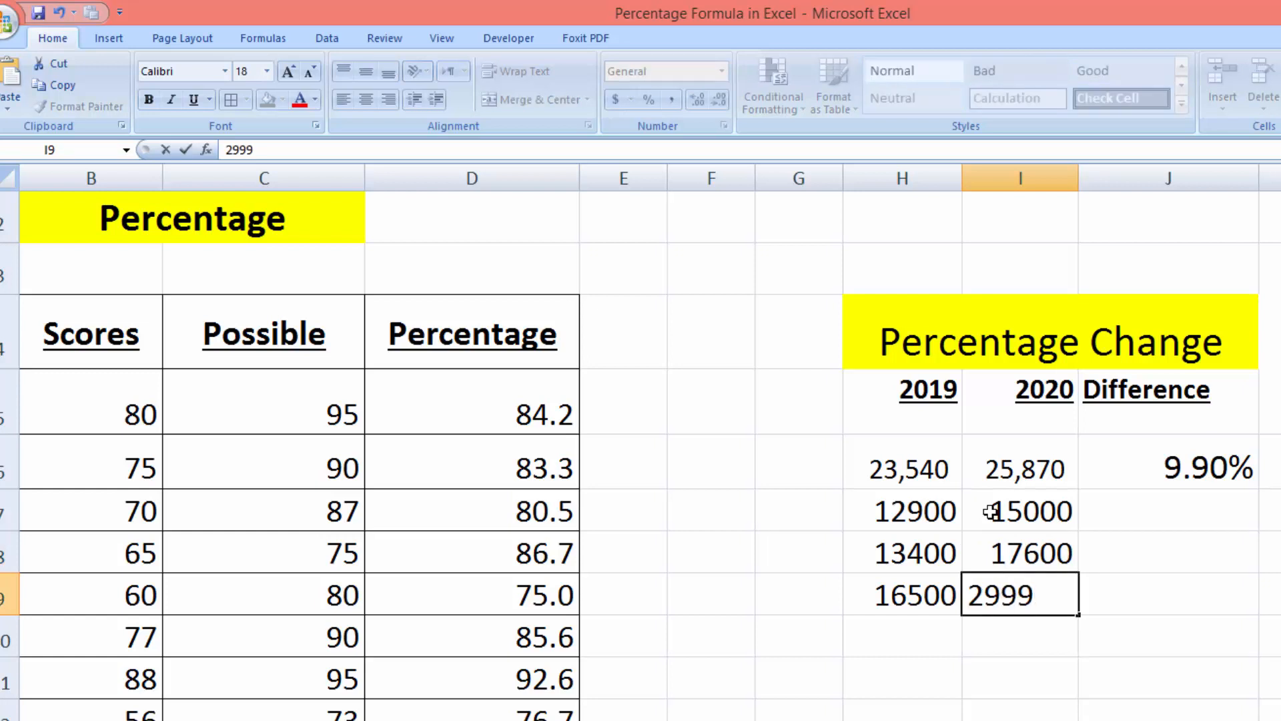
type("9")
key("Tab")
Step: Fill the Difference formula from J6 down through J9
left_click(1161, 475)
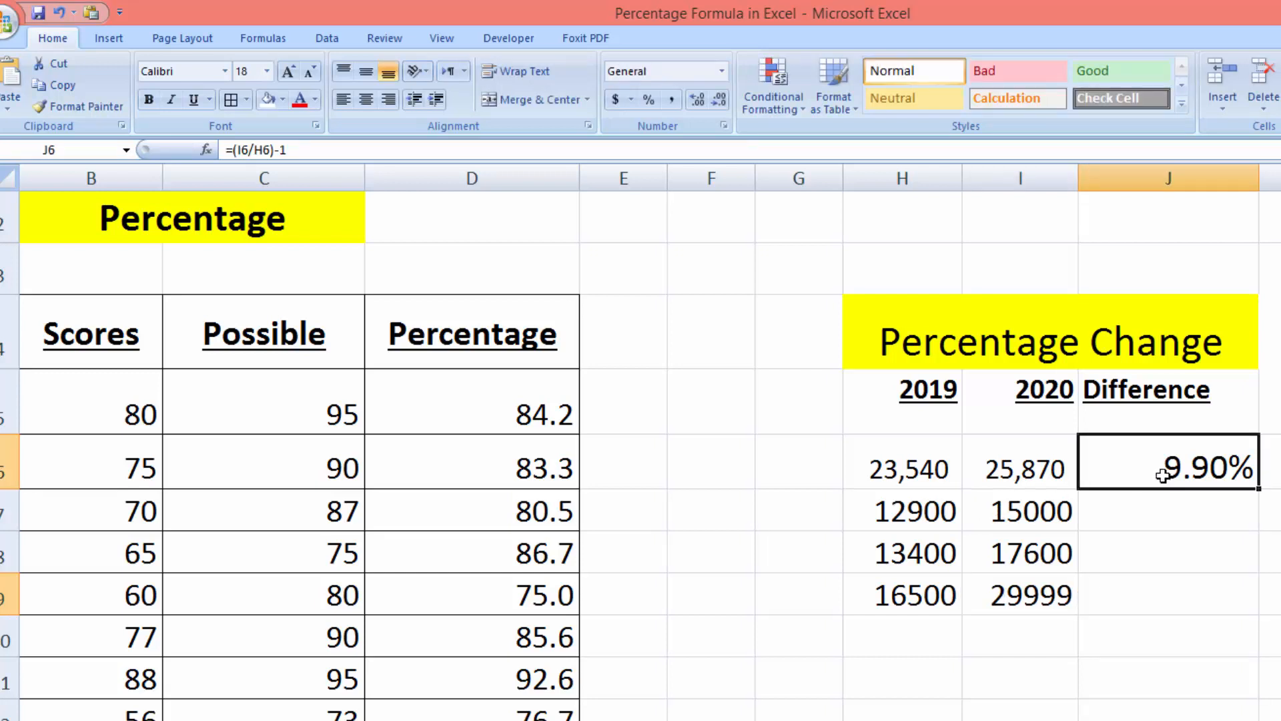
left_click_drag(1257, 494, 1258, 609)
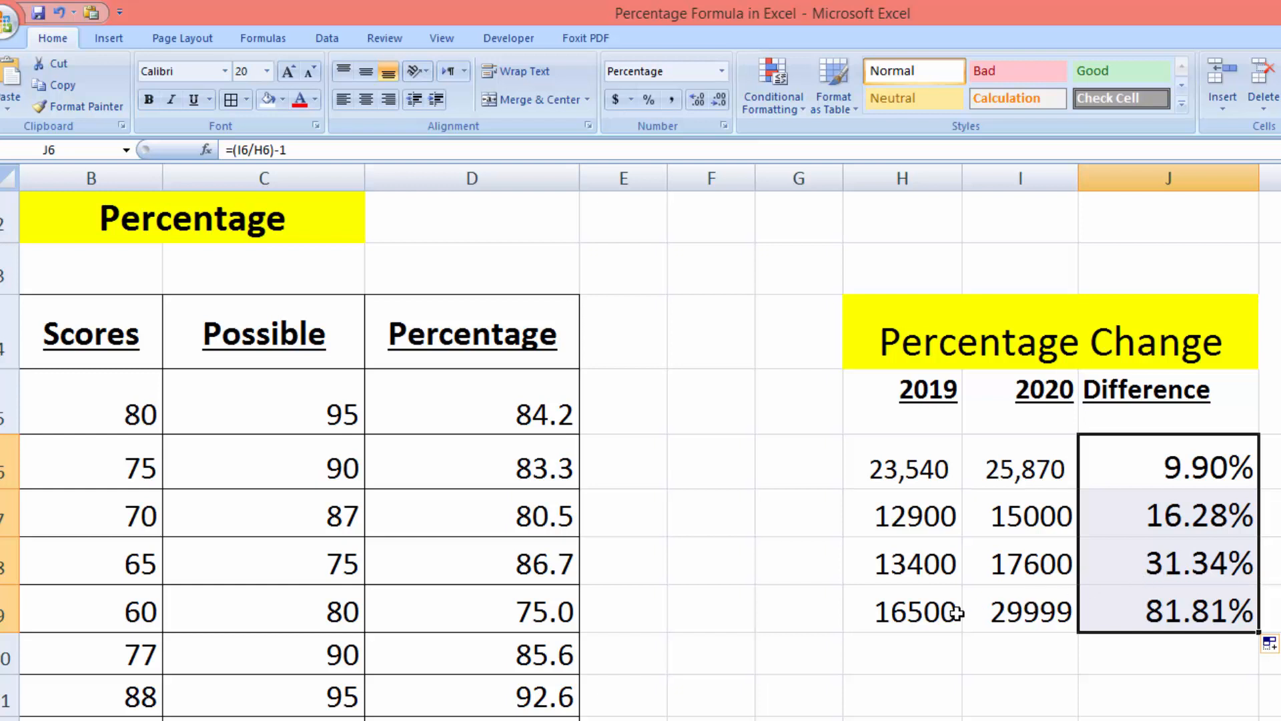
Step: Change the 2020 value in I9 to 15000 so that it is lower than the 2019 value
left_click(1011, 612)
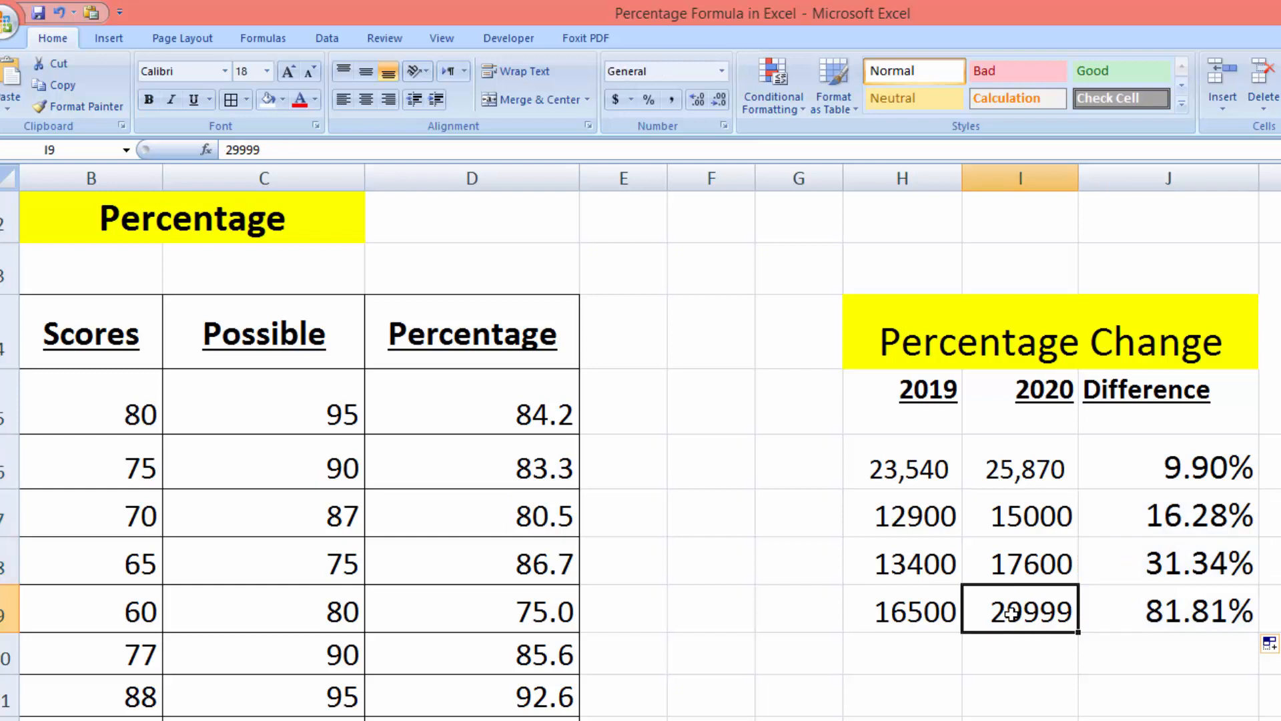
type("1")
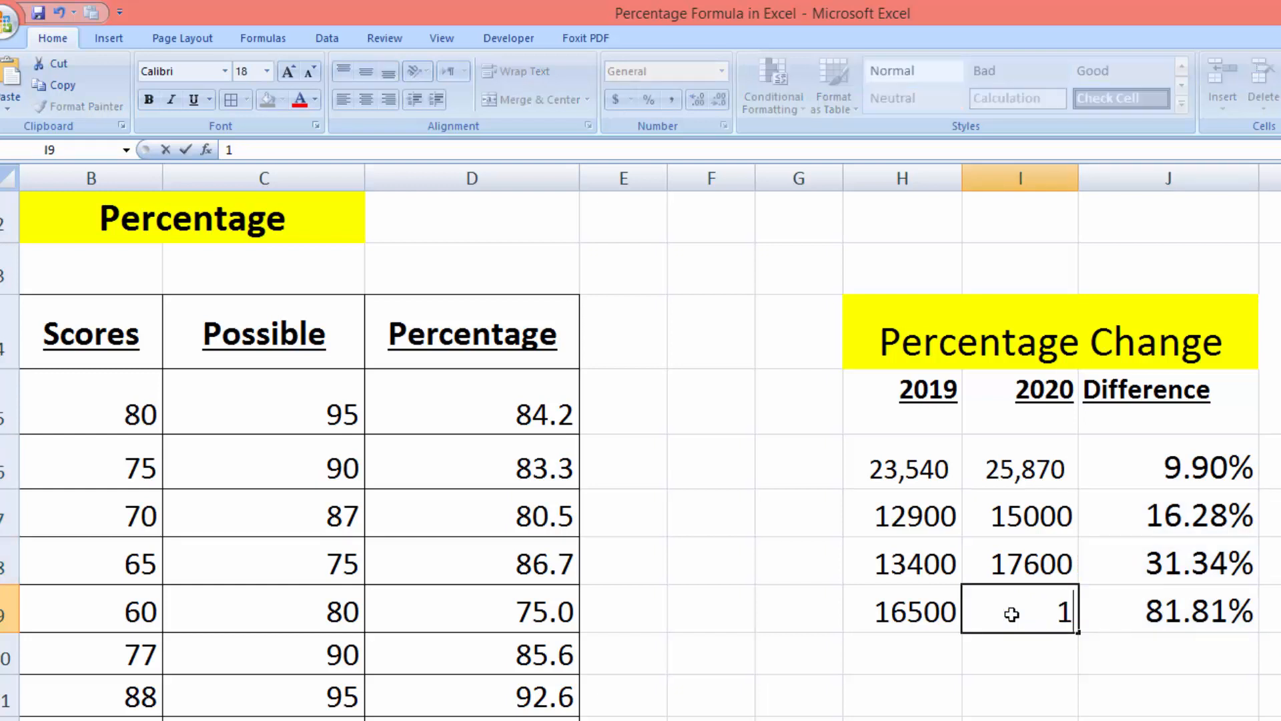
type("5000")
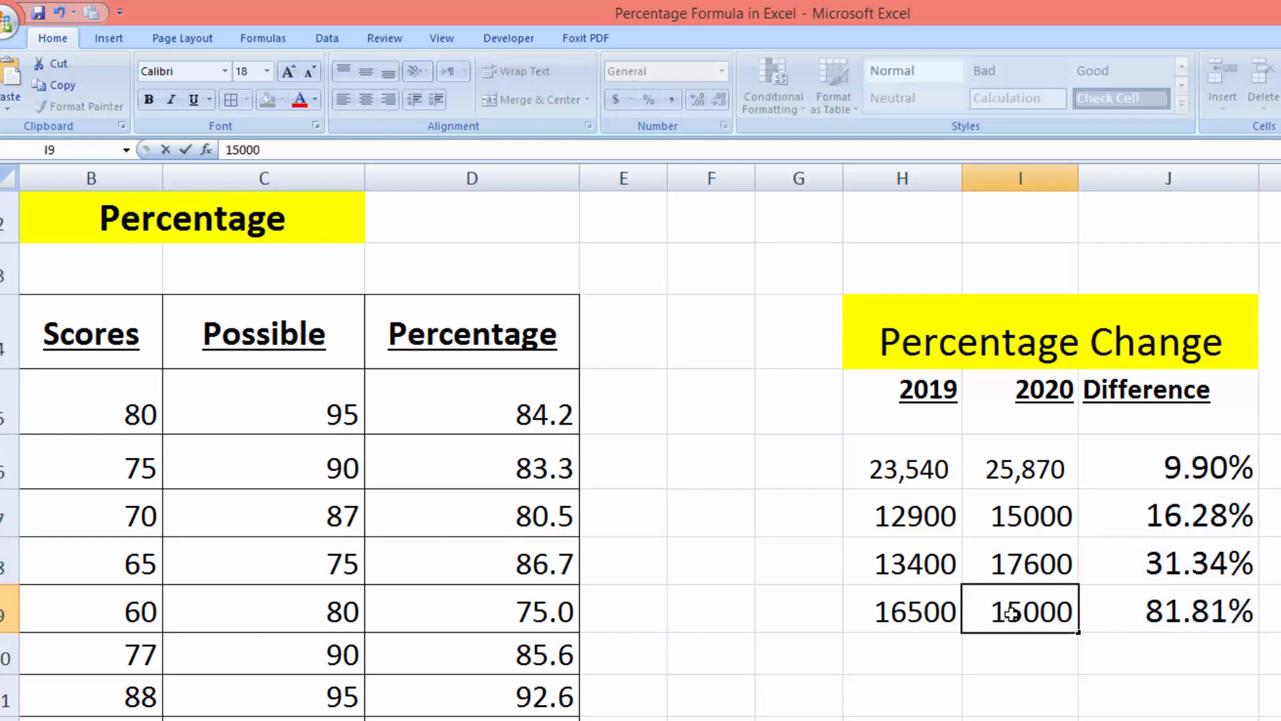
key("Tab")
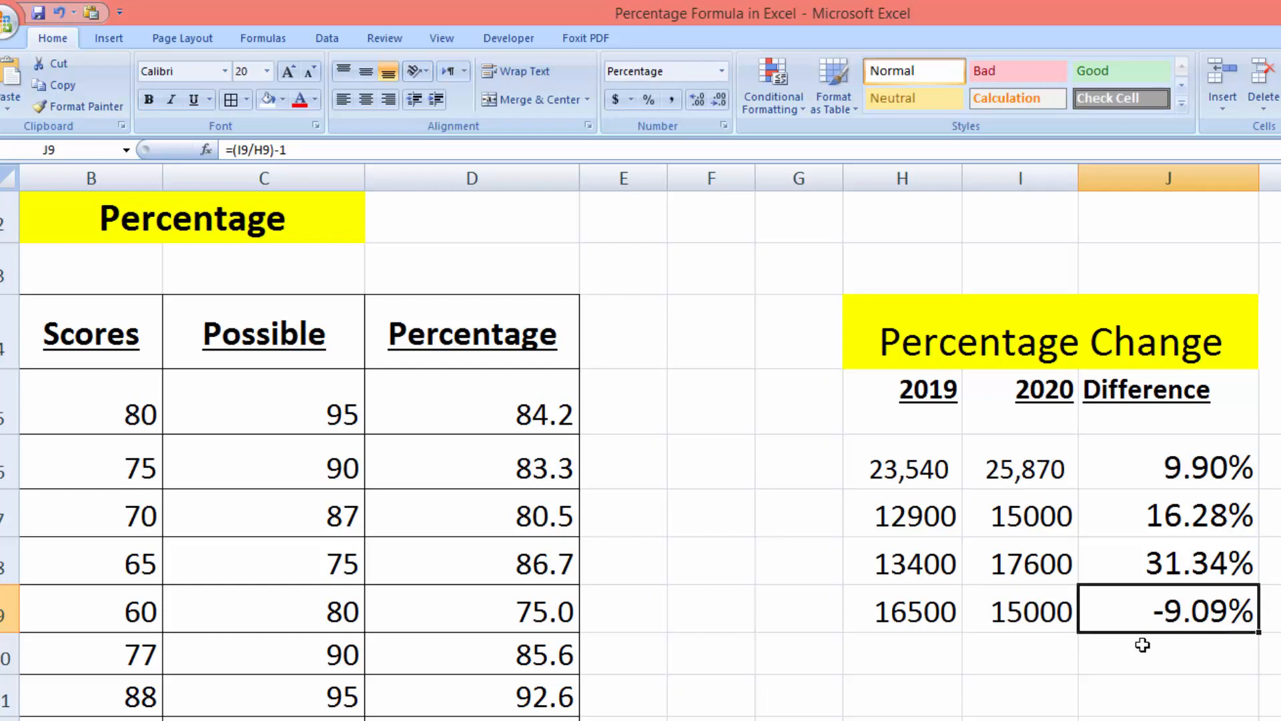
left_click(1143, 692)
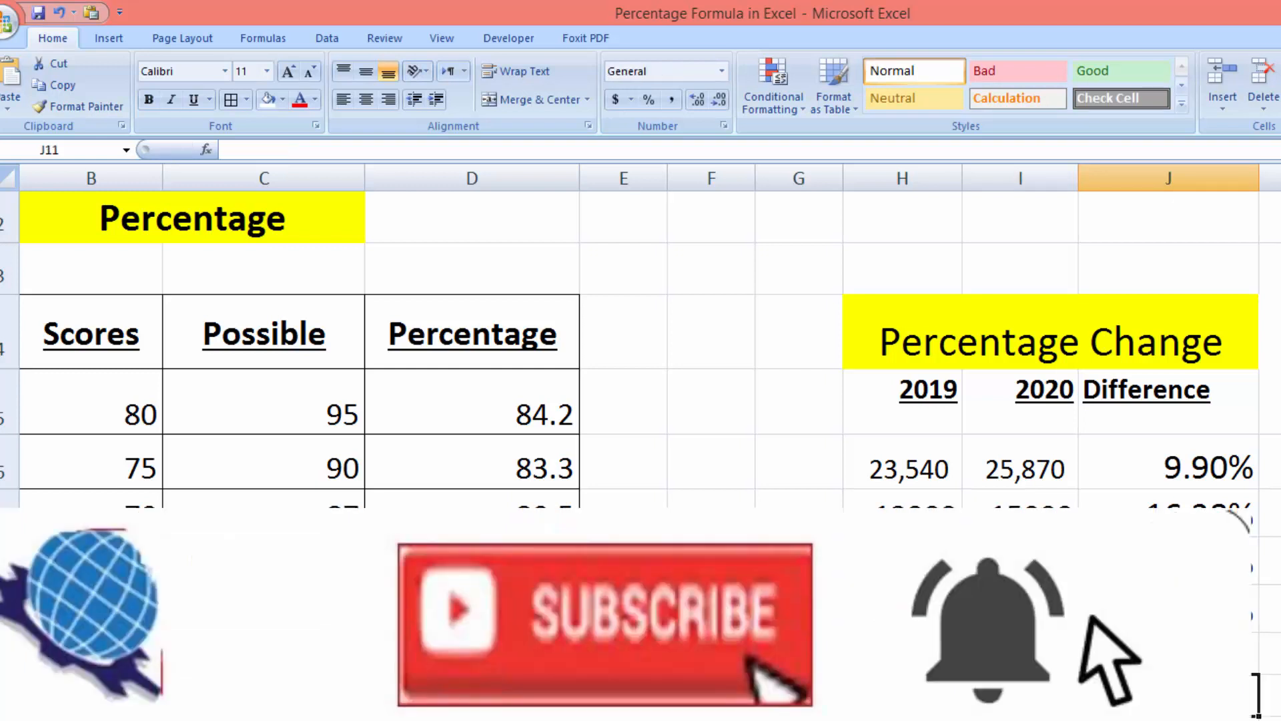